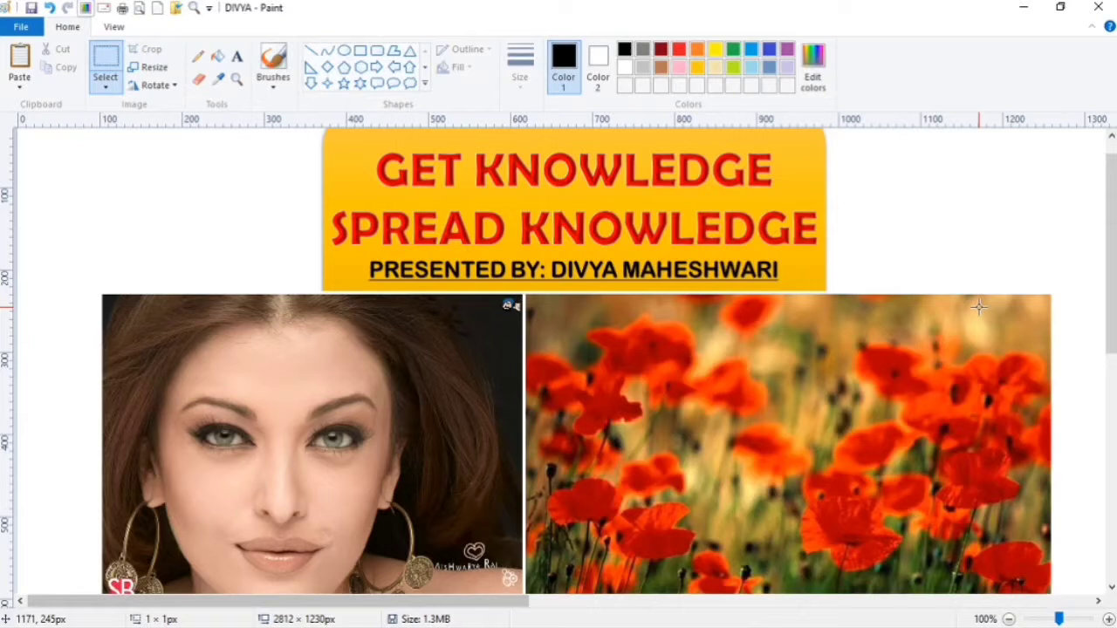
scroll(978, 307, "up", 1)
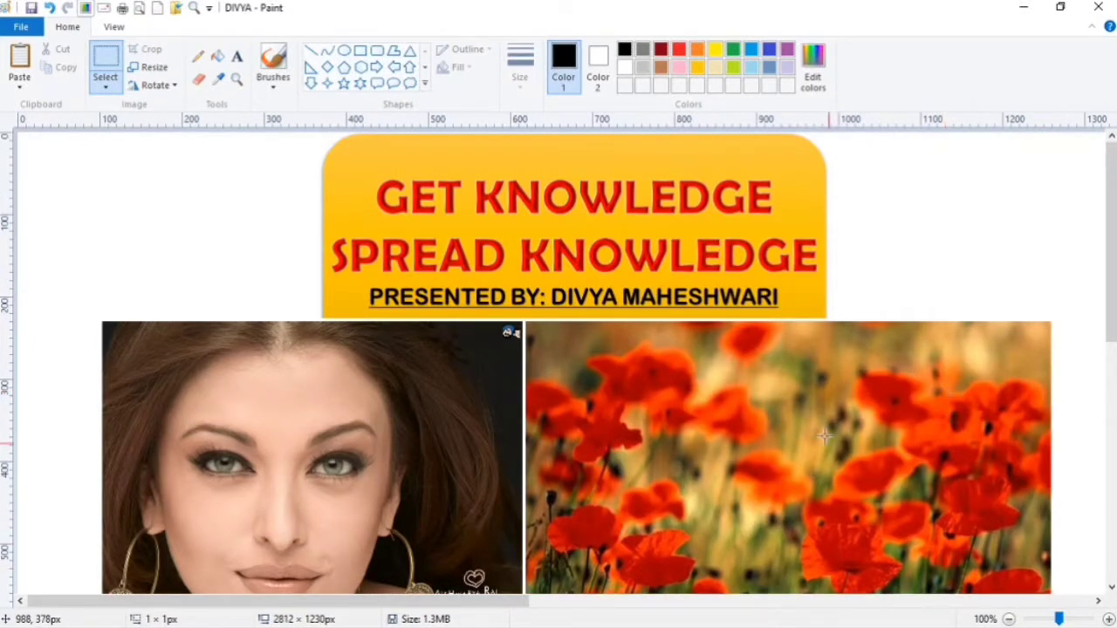
scroll(1110, 227, "down", 3)
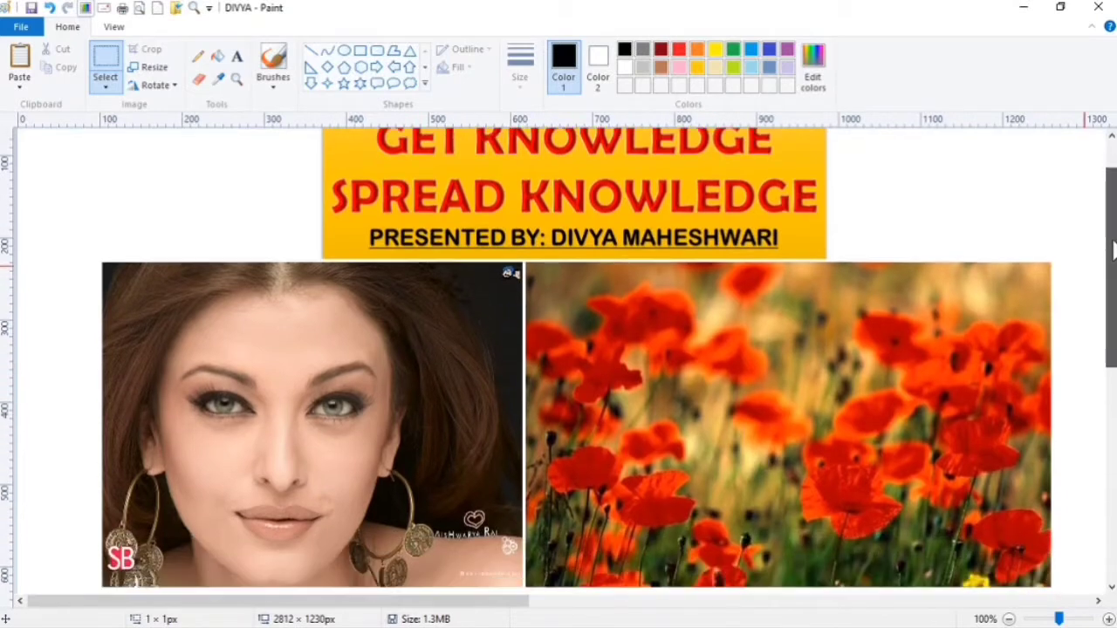
left_click(19, 83)
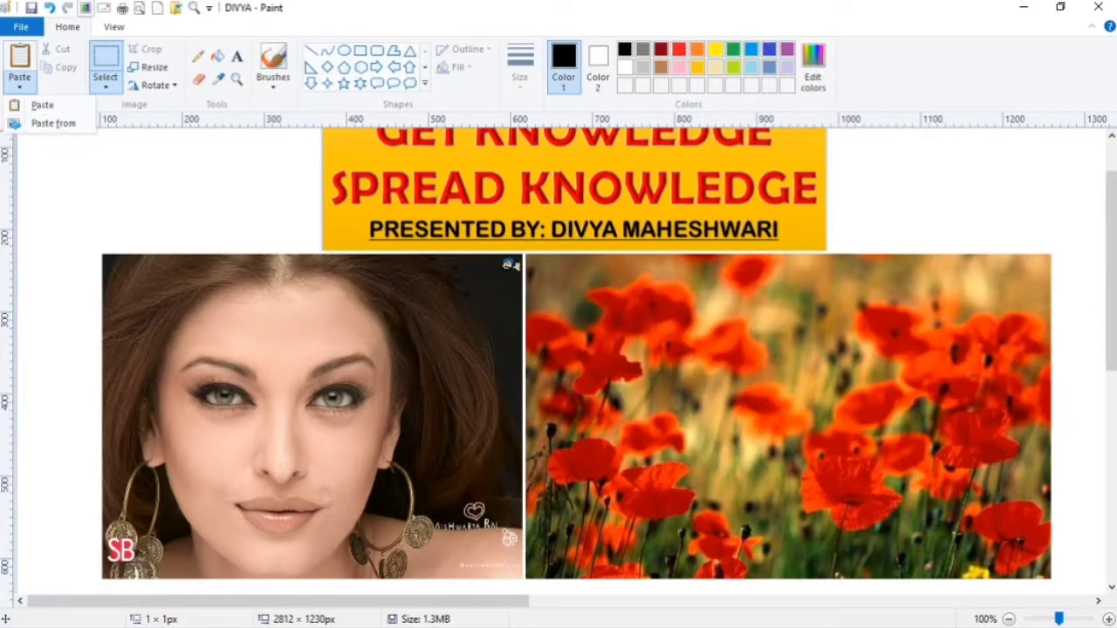
Add a text box in the blank area below the portrait and enter the text AISH
scroll(576, 349, "down", 3)
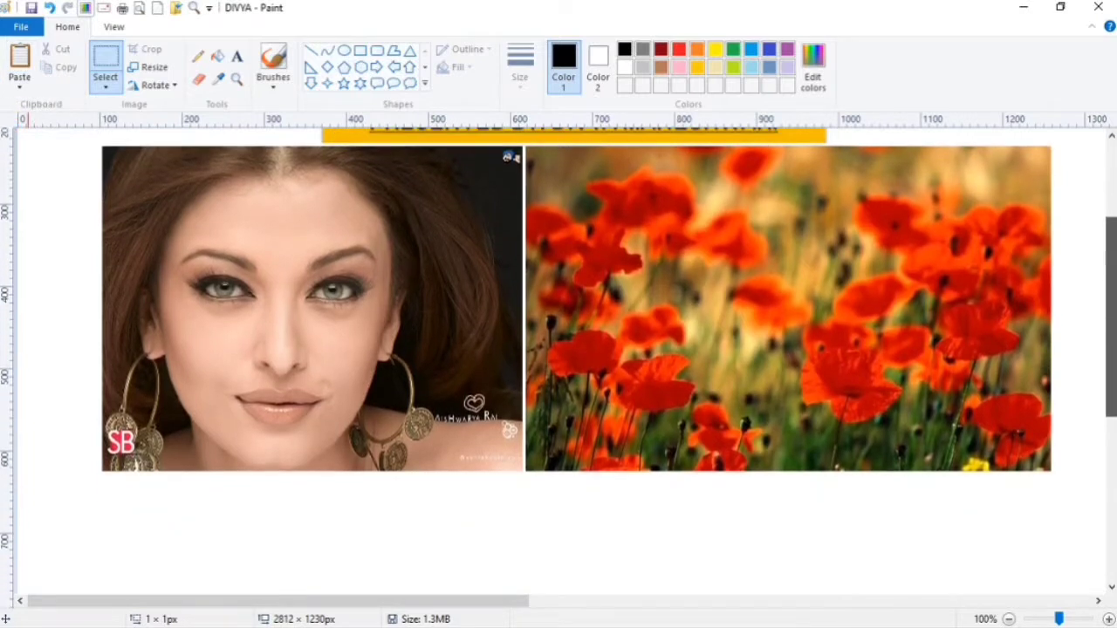
scroll(575, 349, "down", 1)
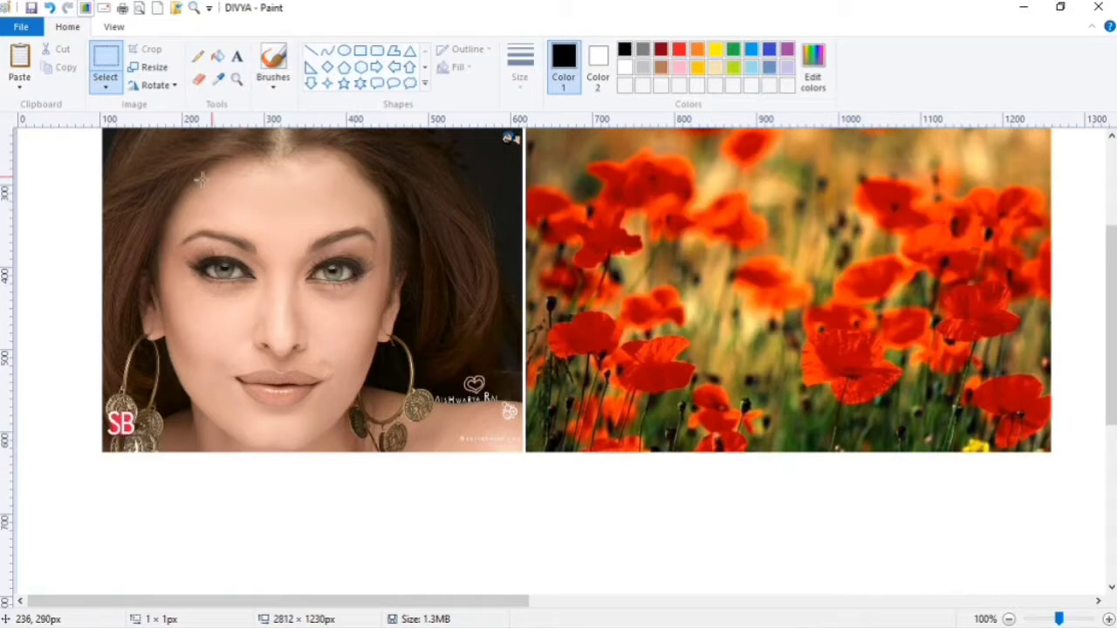
left_click(238, 58)
left_click_drag(102, 471, 523, 580)
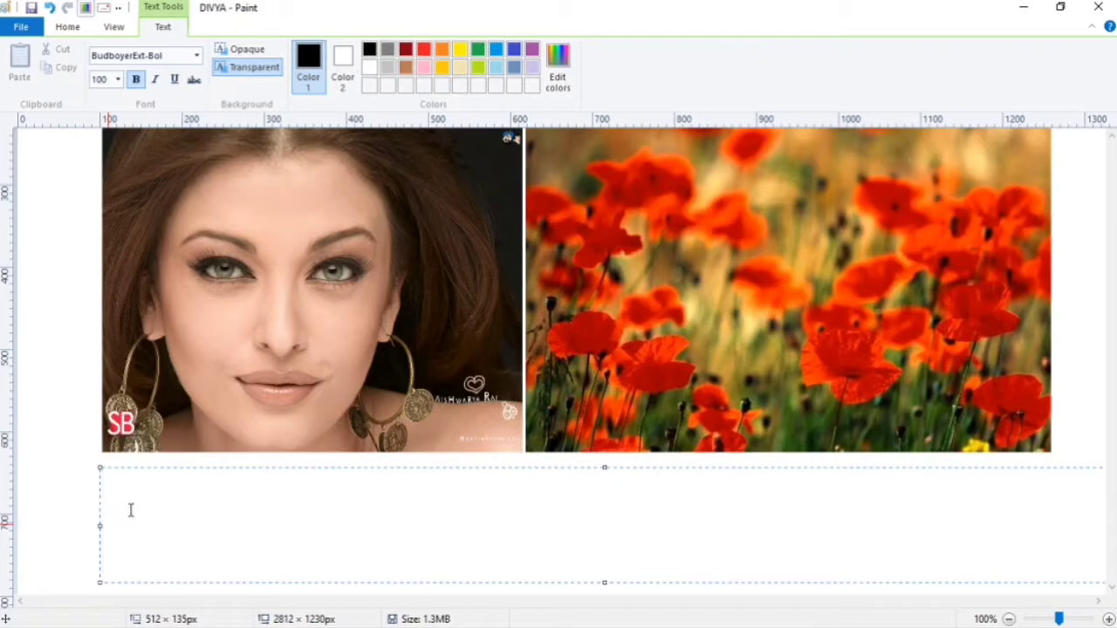
type("AISH")
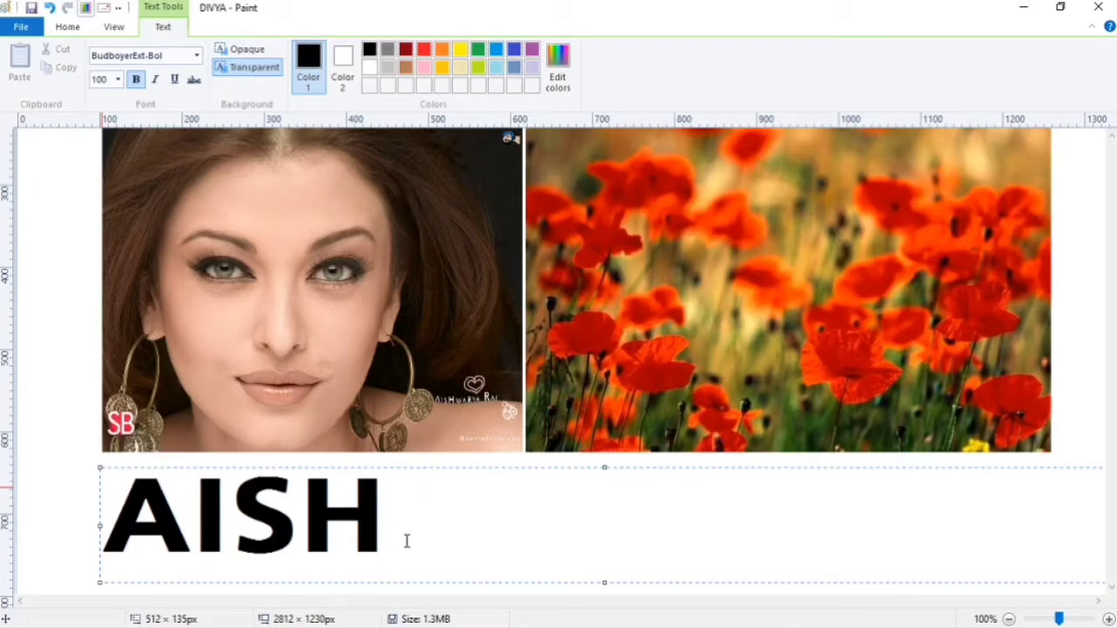
Format the AISH text in size 110 with the Brock font and place it on the canvas
left_click_drag(341, 530, 103, 523)
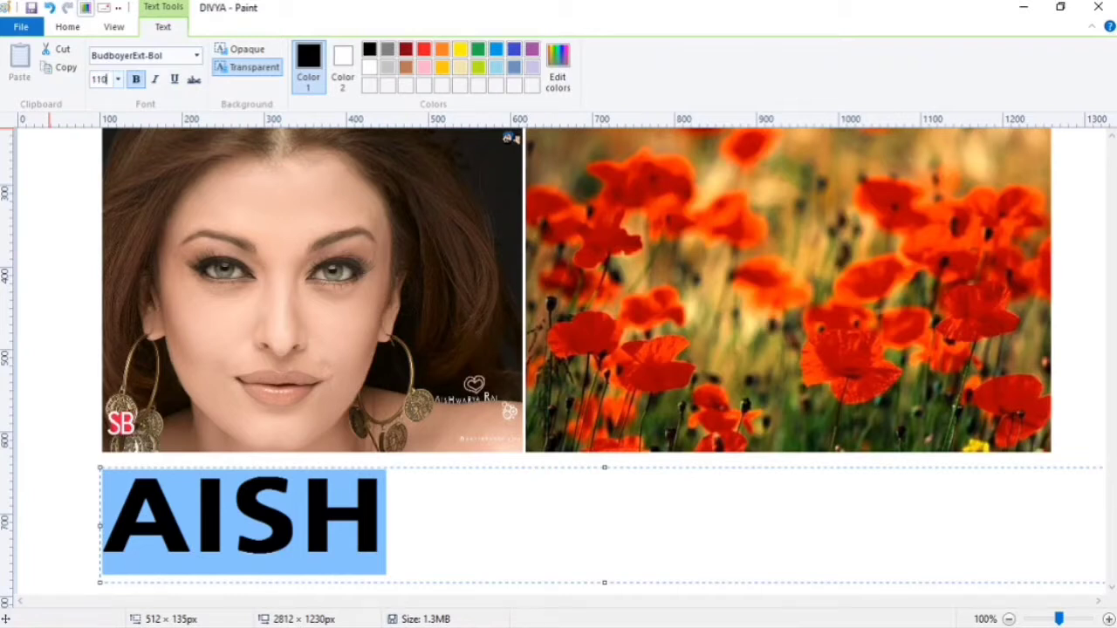
type("110")
key("Return")
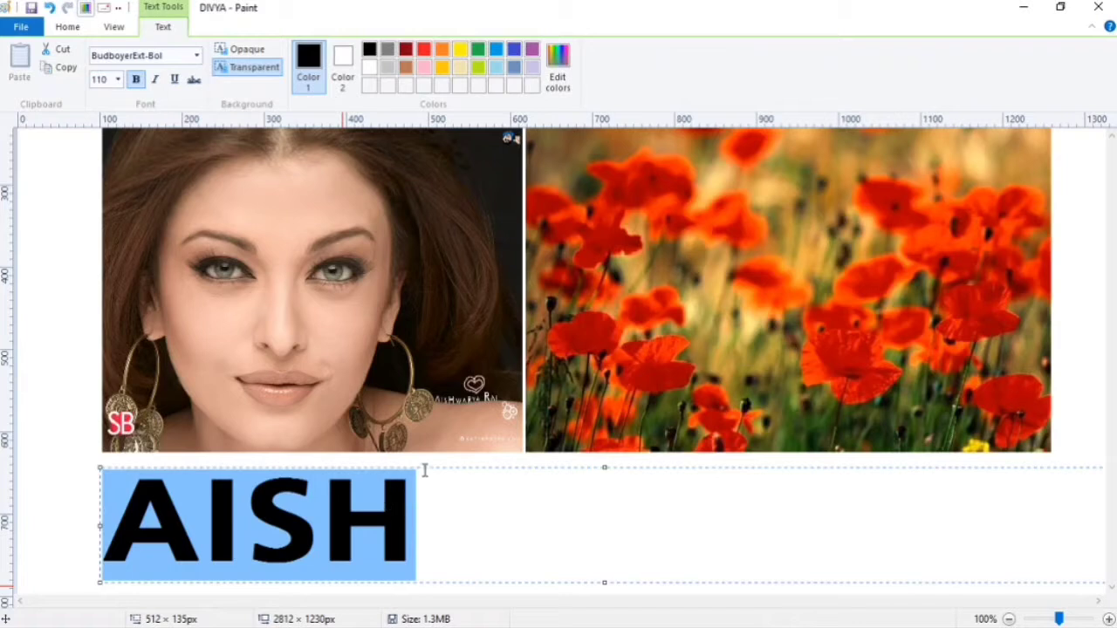
left_click(197, 56)
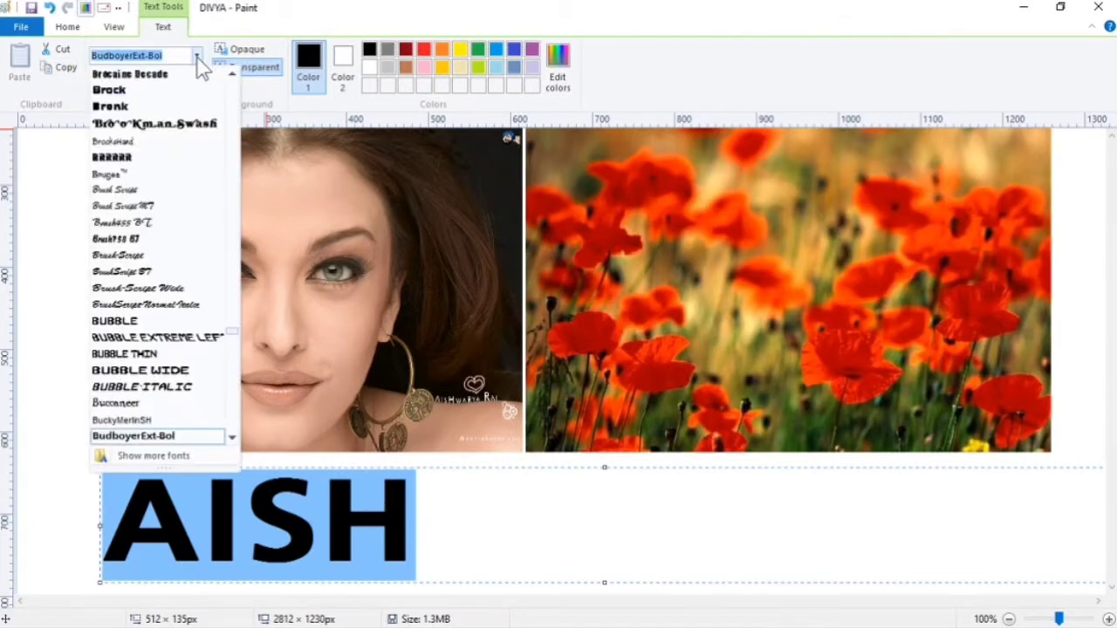
left_click(120, 94)
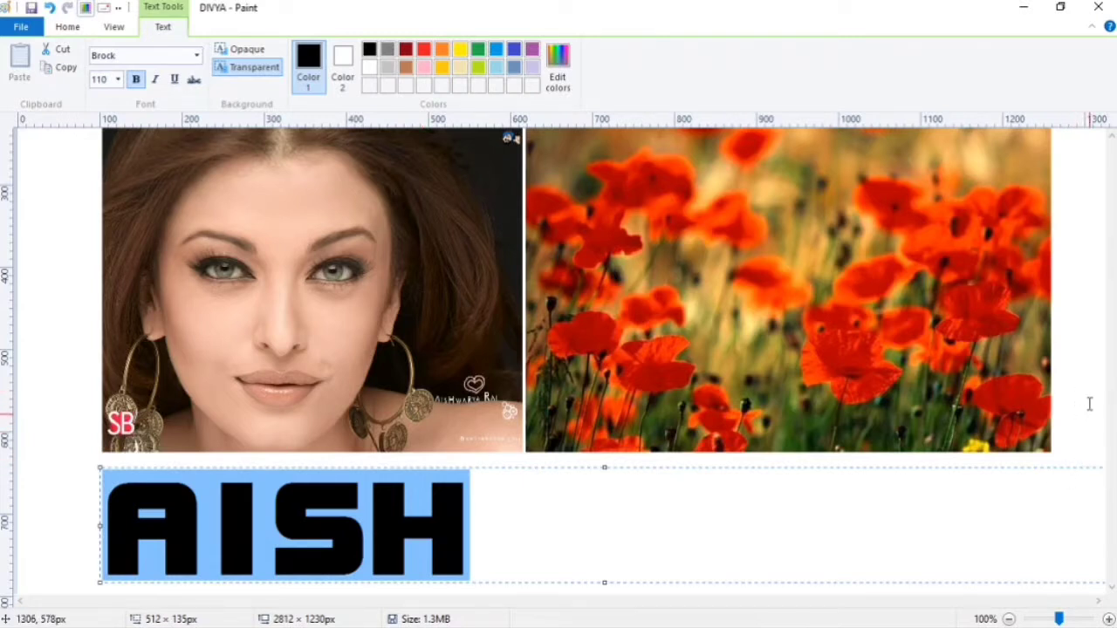
left_click(1065, 322)
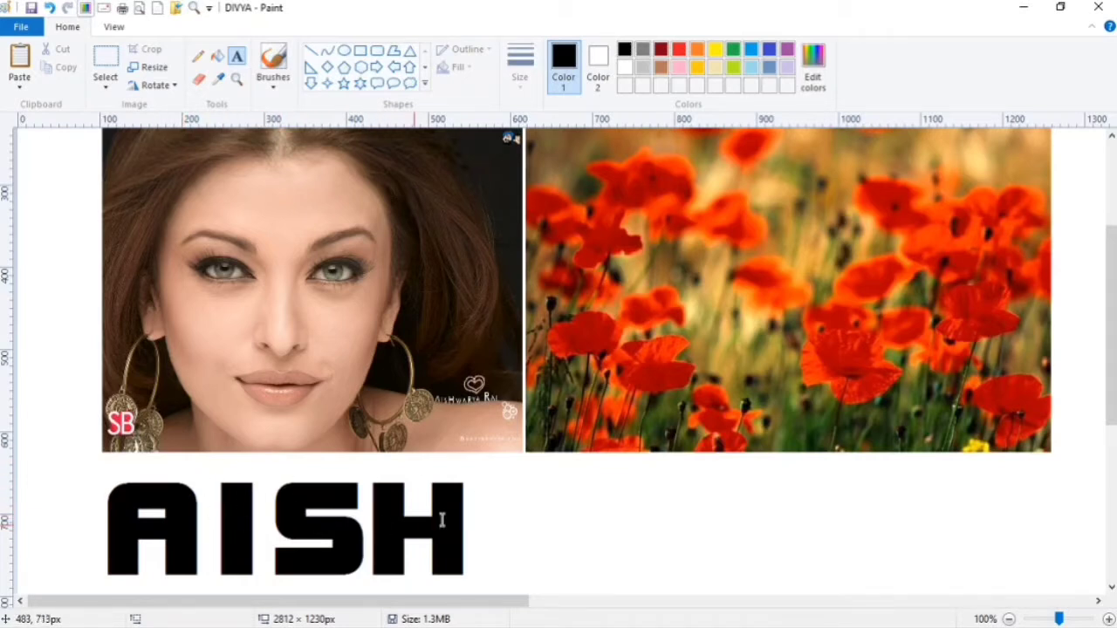
Set Color 2 to black so it matches the lettering
left_click(599, 64)
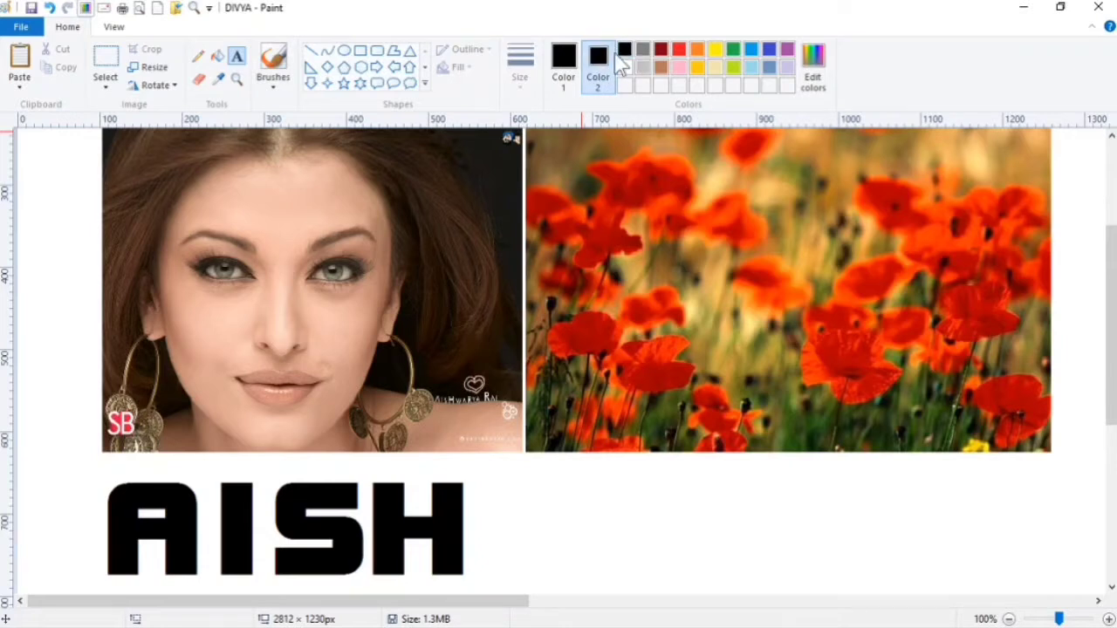
left_click(565, 59)
left_click(599, 59)
Make a rectangular selection of about 500 × 149 px around the AISH lettering
left_click(105, 91)
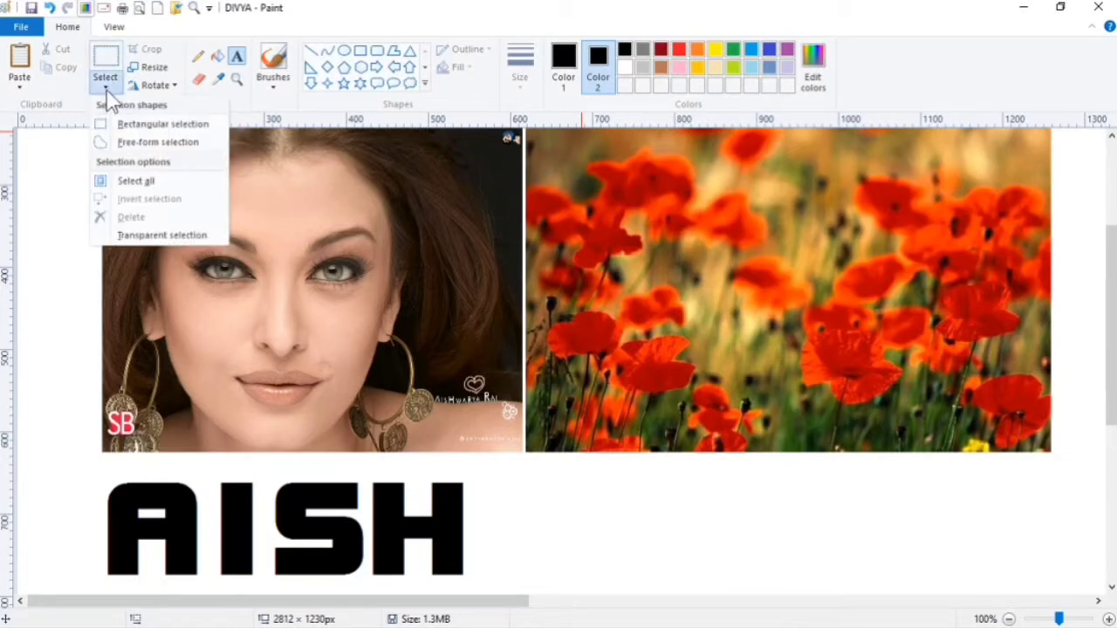
left_click(190, 129)
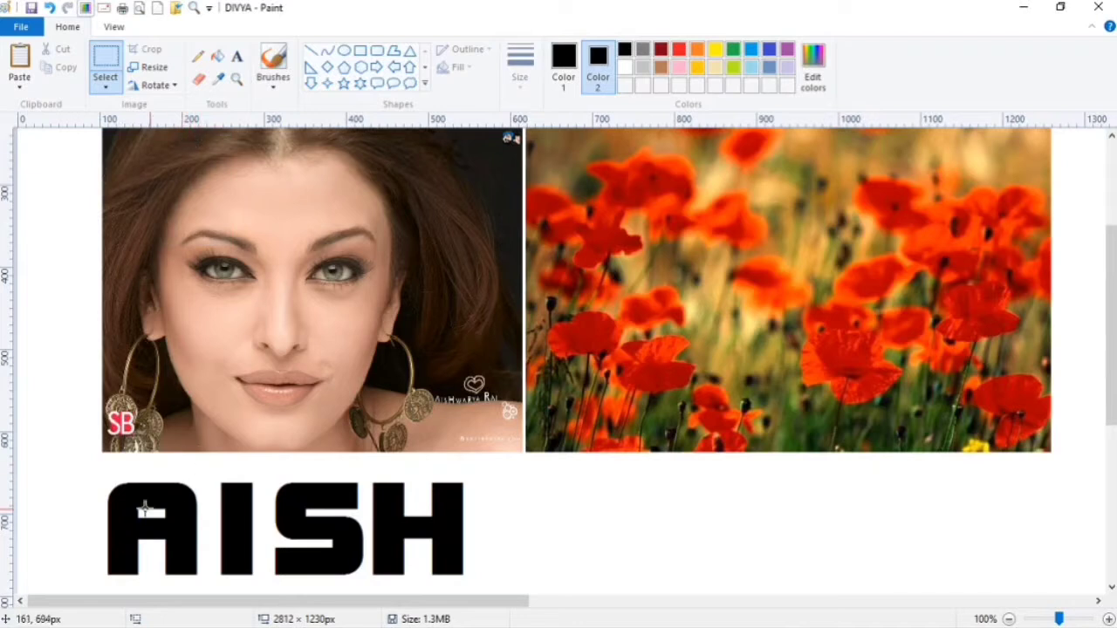
left_click_drag(83, 465, 501, 587)
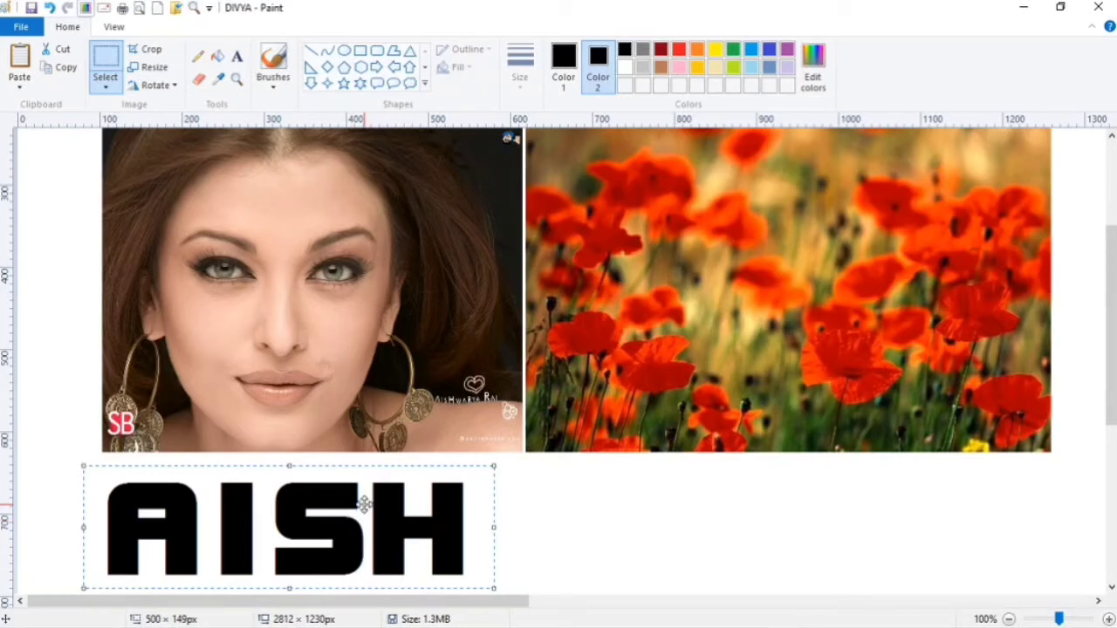
Turn on transparent selection and move the selected AISH lettering over the eyes in the portrait
left_click(110, 90)
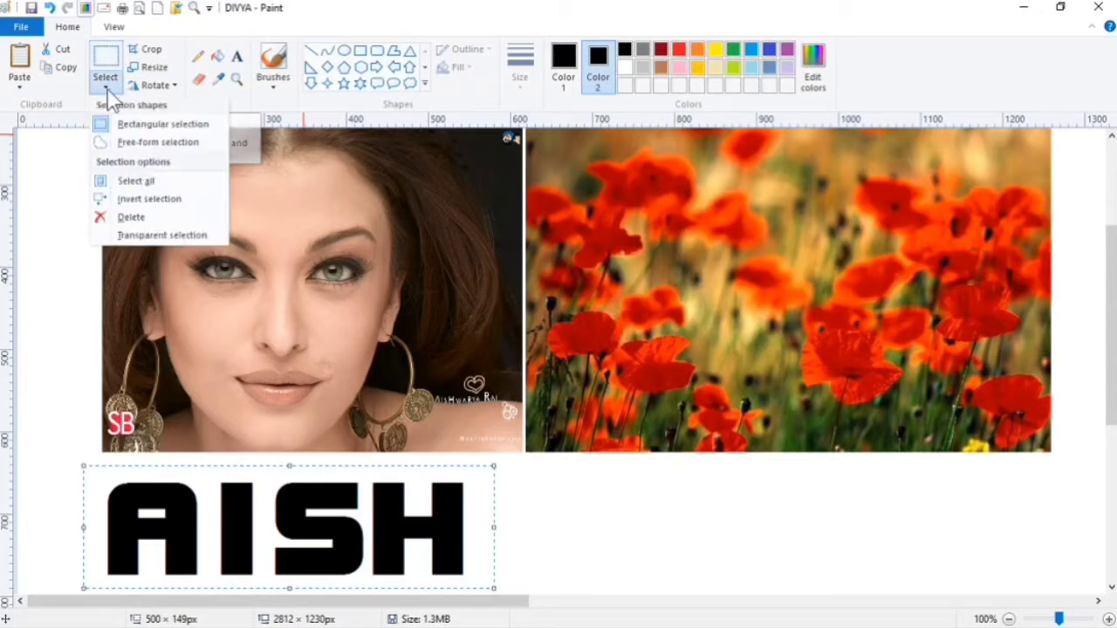
left_click(107, 235)
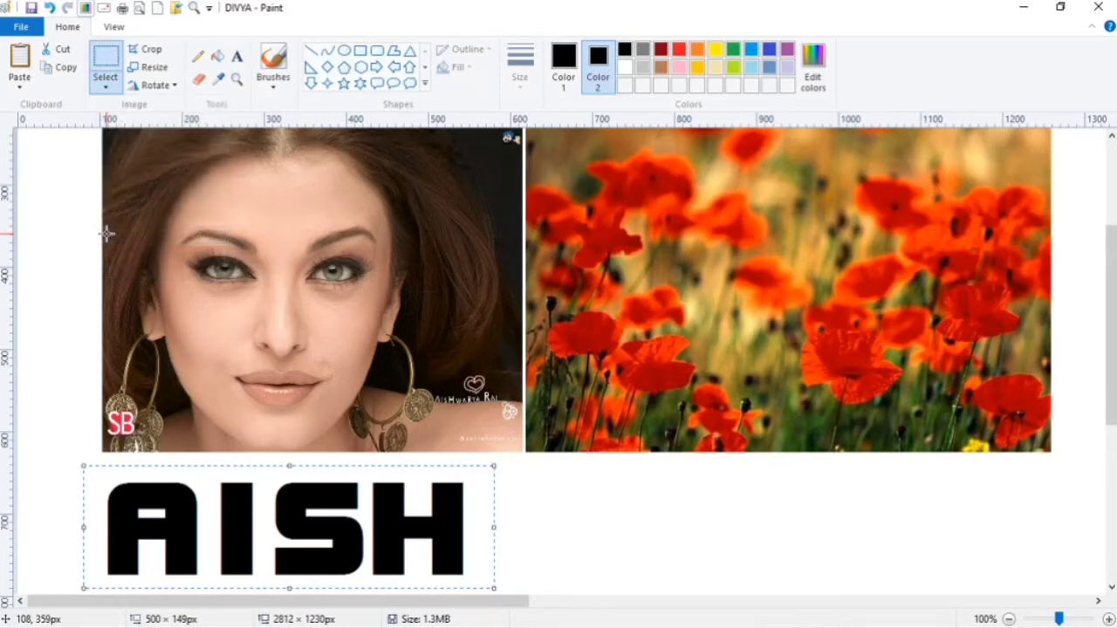
left_click(108, 87)
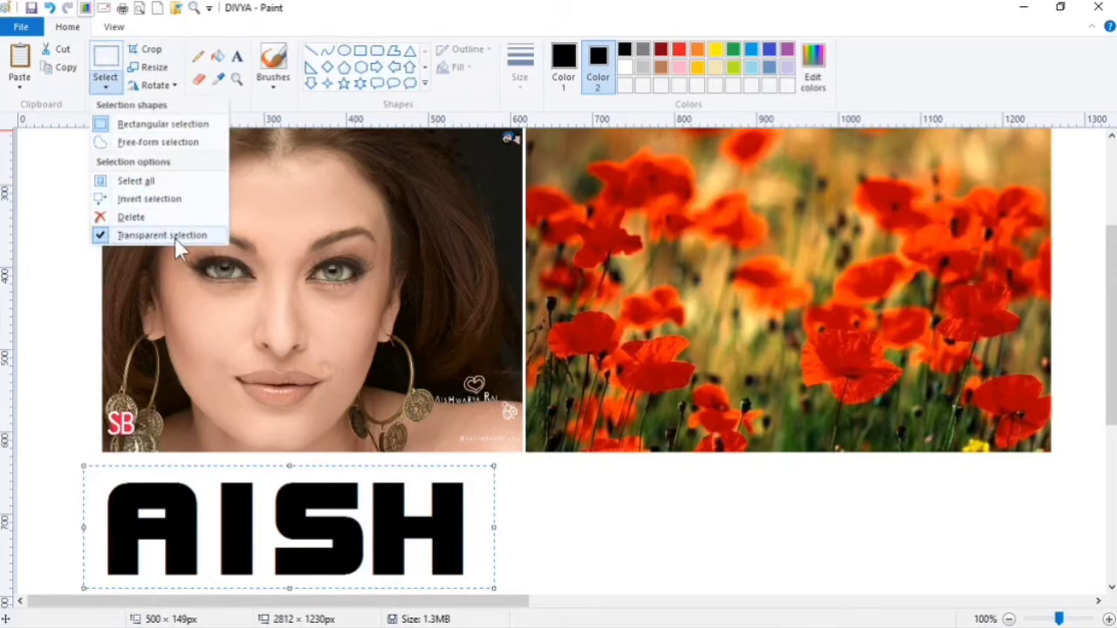
left_click(347, 512)
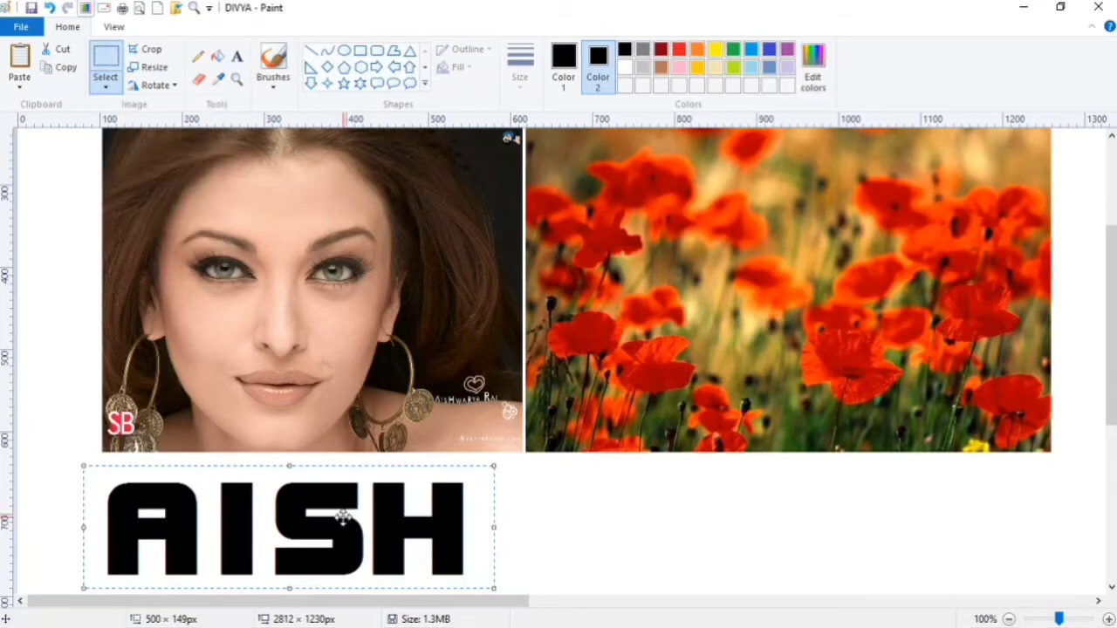
left_click_drag(345, 517, 366, 274)
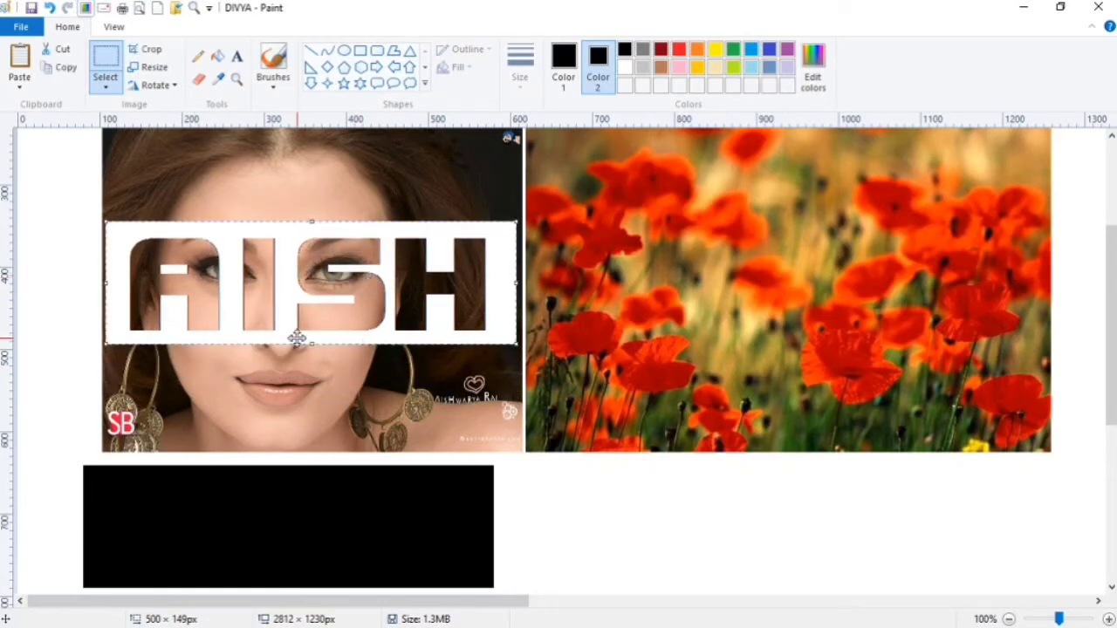
left_click(336, 406)
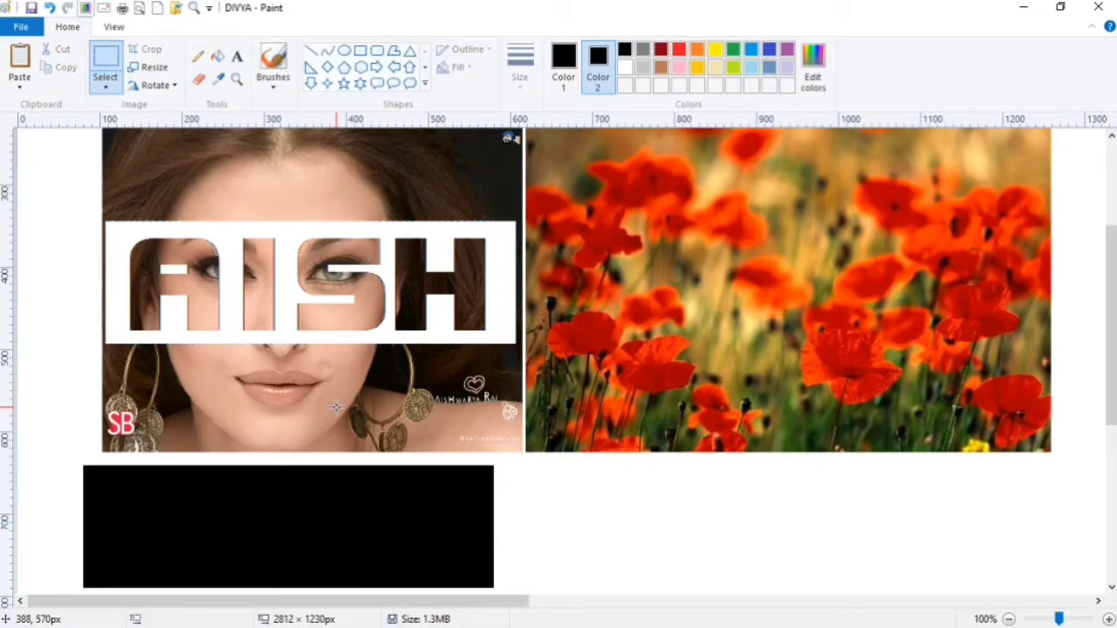
Fill the black rectangle below the portrait with white
left_click(219, 56)
left_click(563, 61)
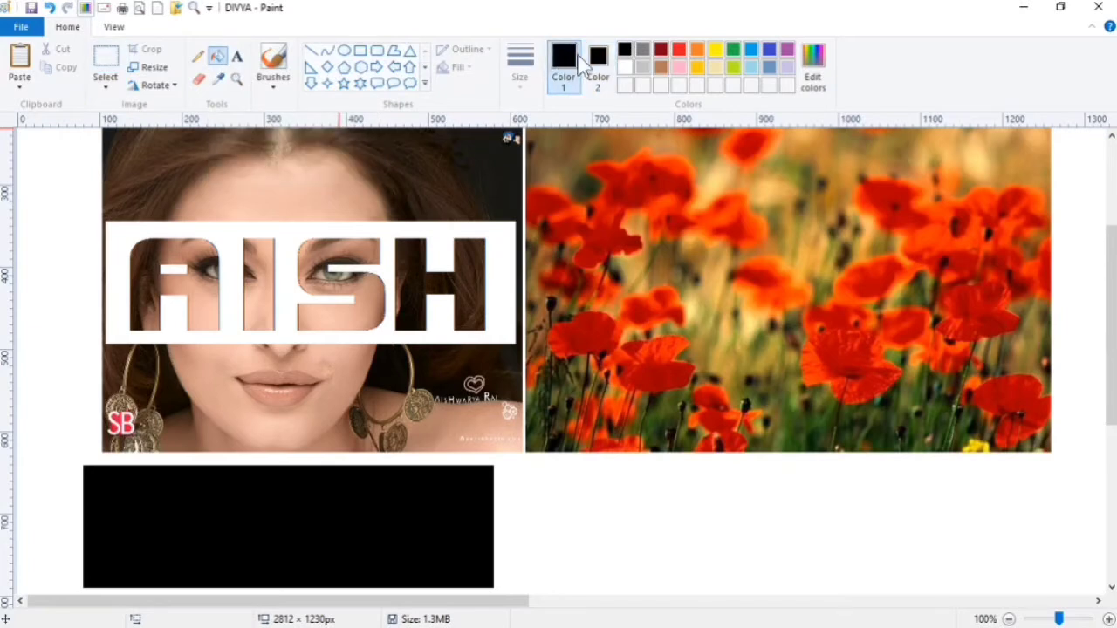
left_click(625, 67)
left_click(362, 523)
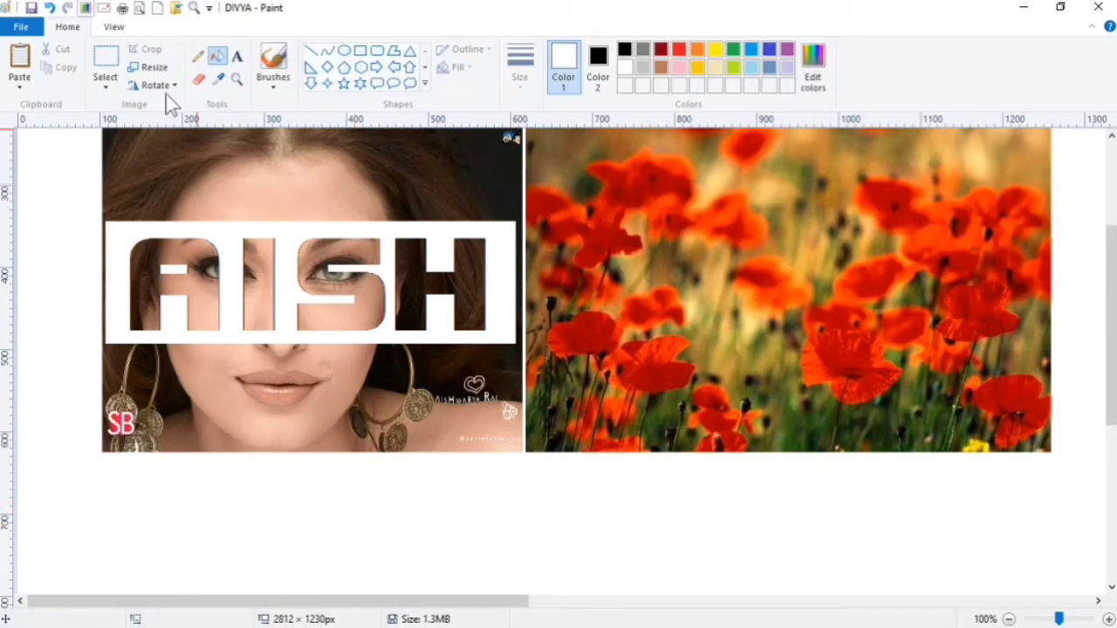
Select an area of about 464 × 135 px around the photo-filled AISH lettering and move it to the blank area below the portrait
left_click(106, 58)
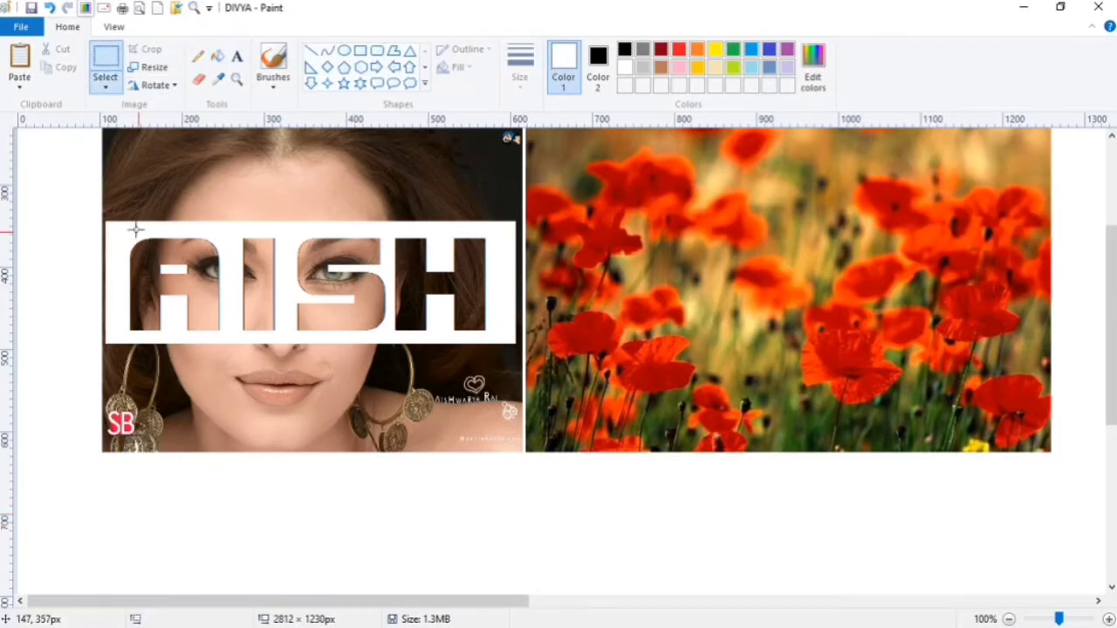
left_click_drag(120, 227, 499, 336)
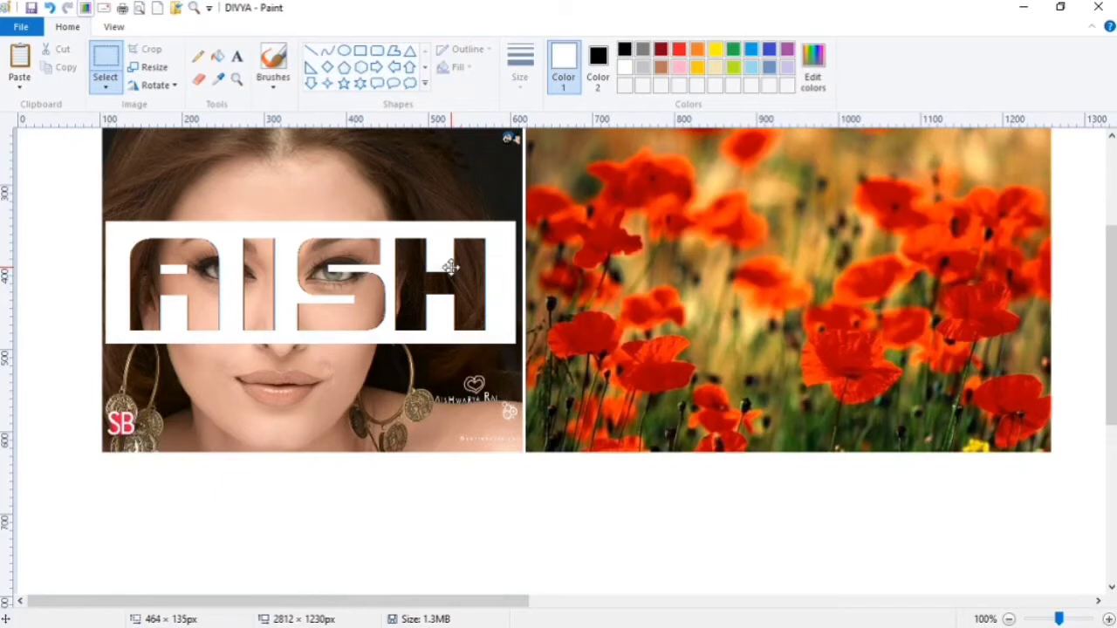
left_click_drag(456, 267, 444, 510)
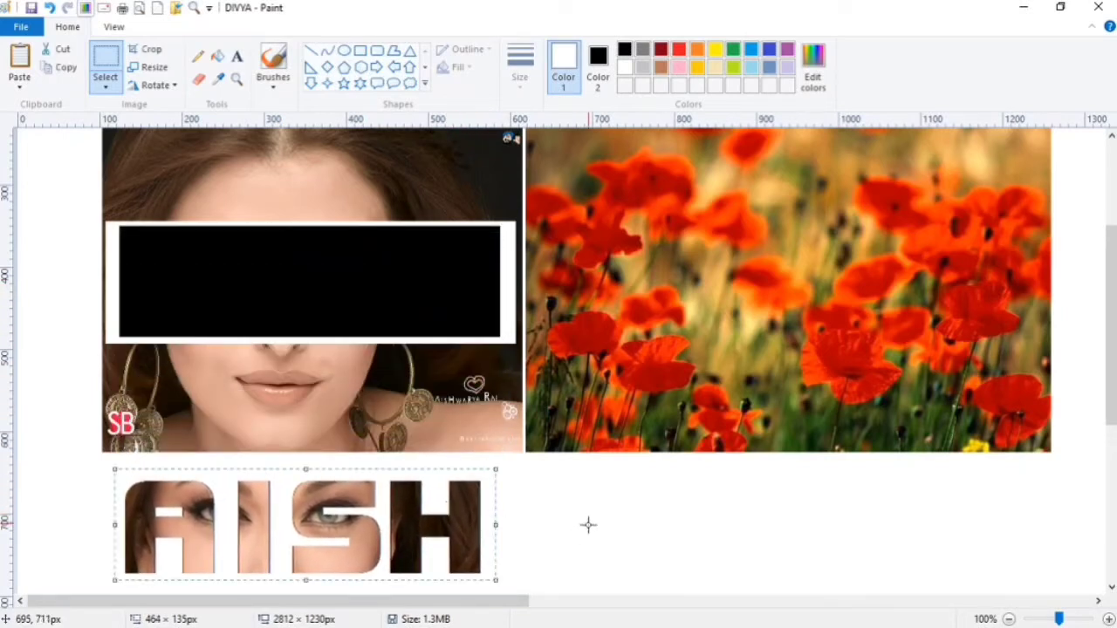
left_click(543, 530)
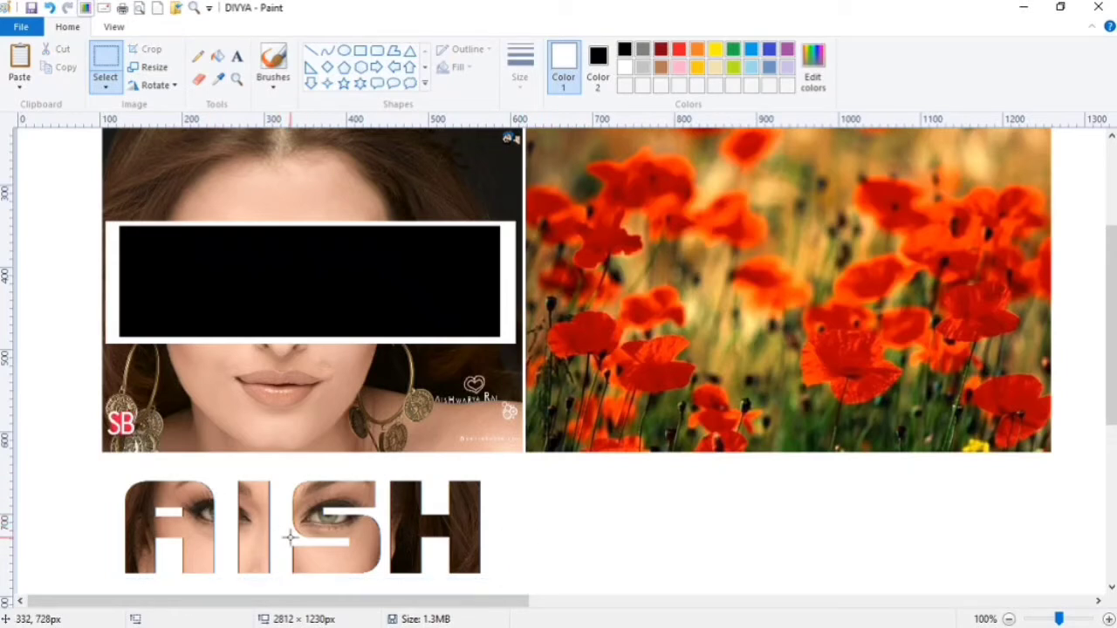
Create a text box of about 654 × 126 px below the poppy photo
left_click(598, 63)
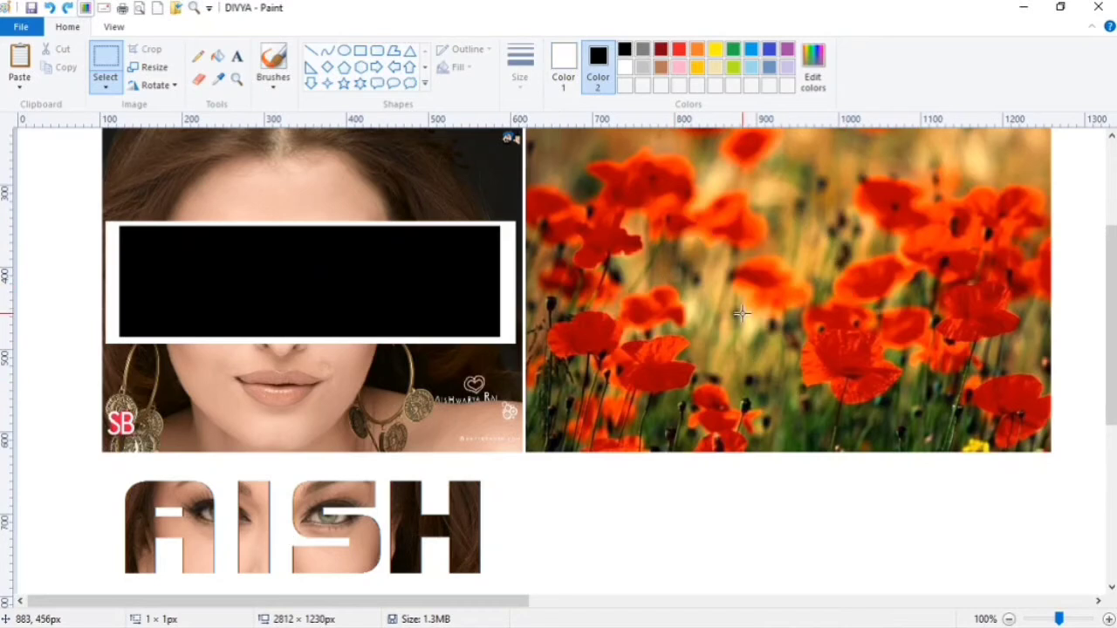
left_click(238, 58)
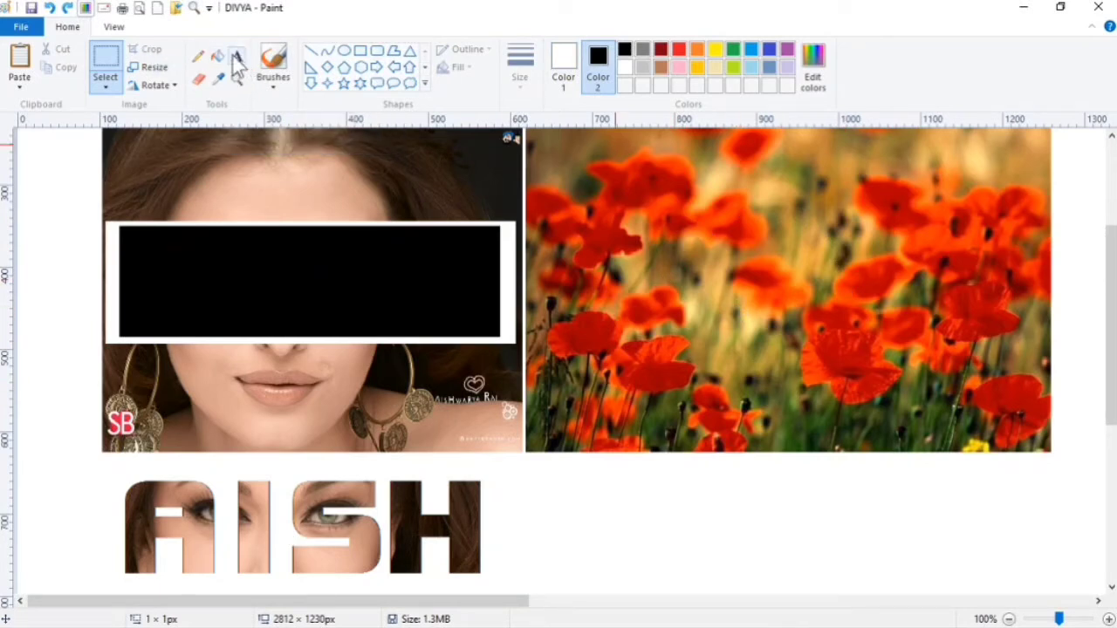
left_click_drag(519, 467, 1053, 569)
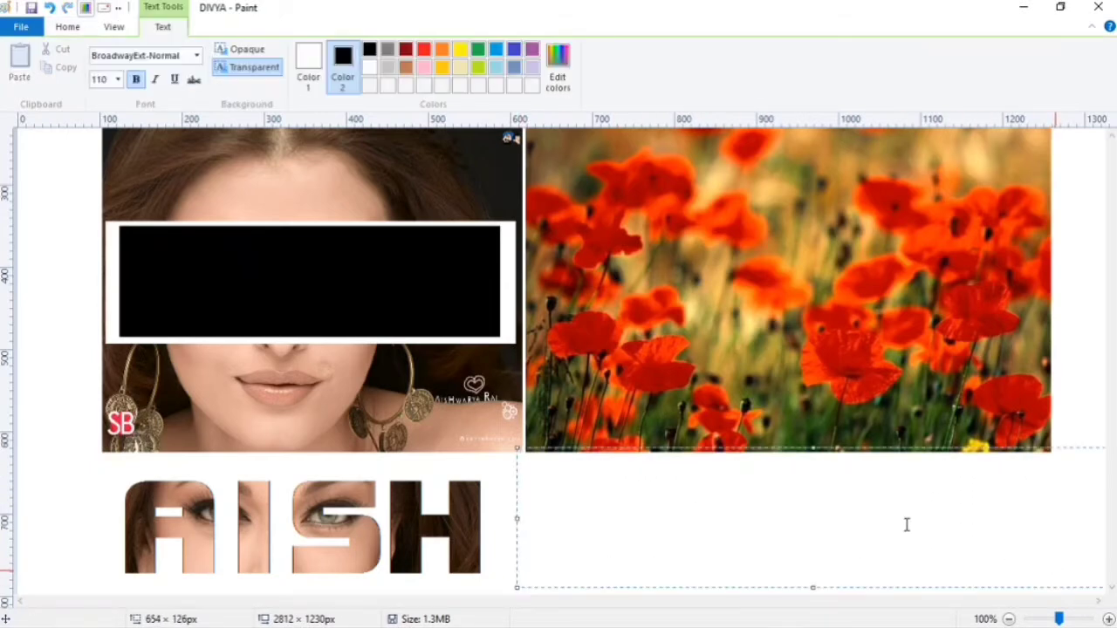
Set the text box's font to Broadway at size 26 with black as the foreground color
left_click(197, 55)
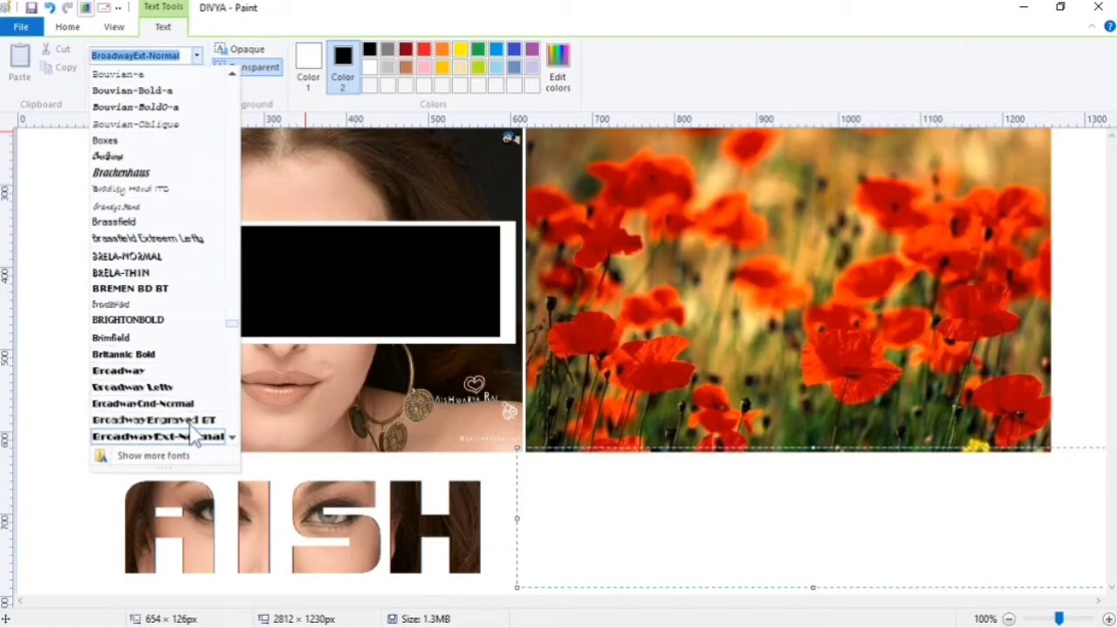
left_click(122, 372)
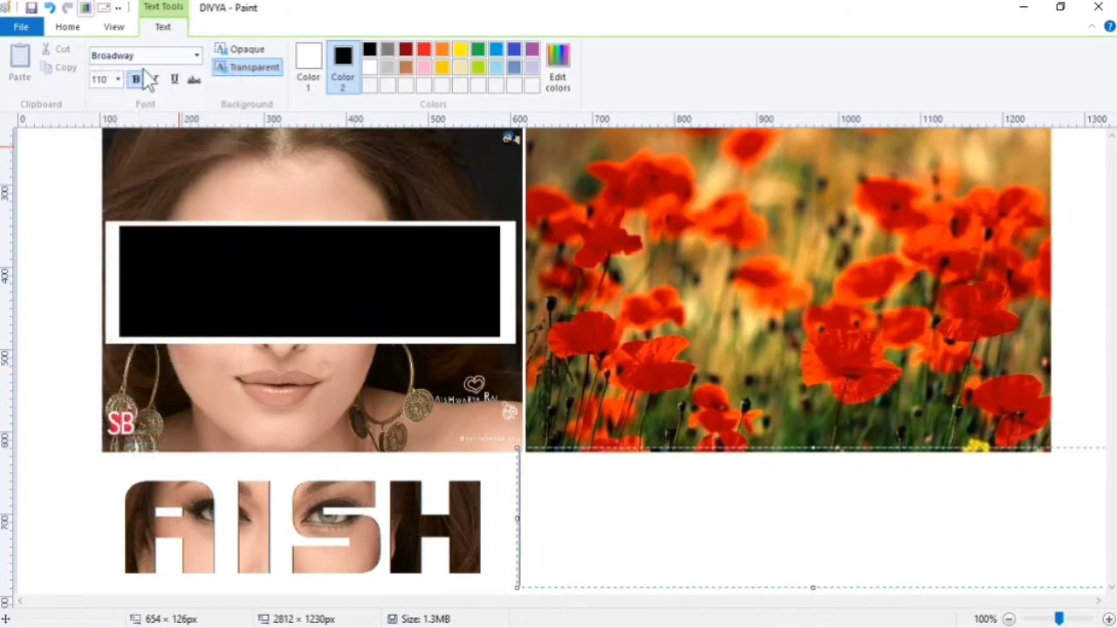
left_click(105, 80)
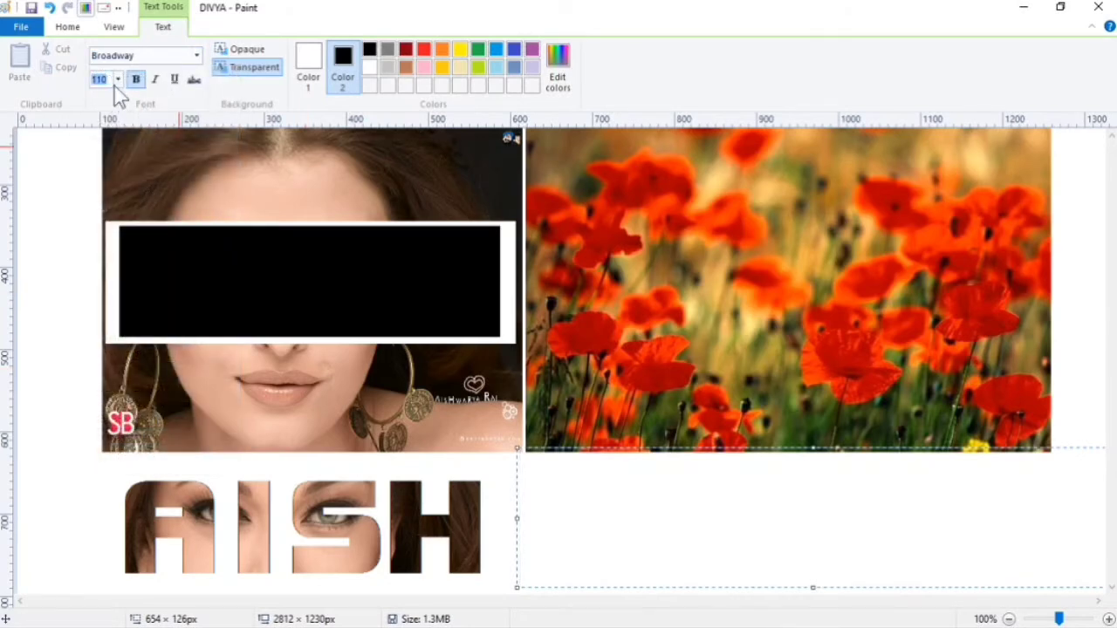
type("26")
left_click(119, 80)
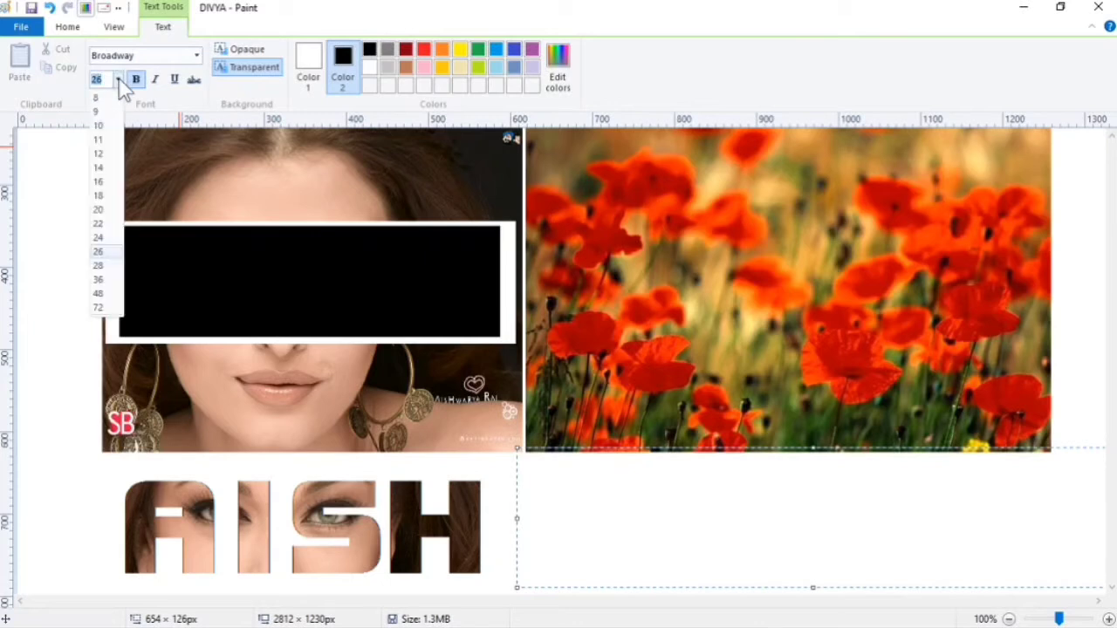
left_click(98, 253)
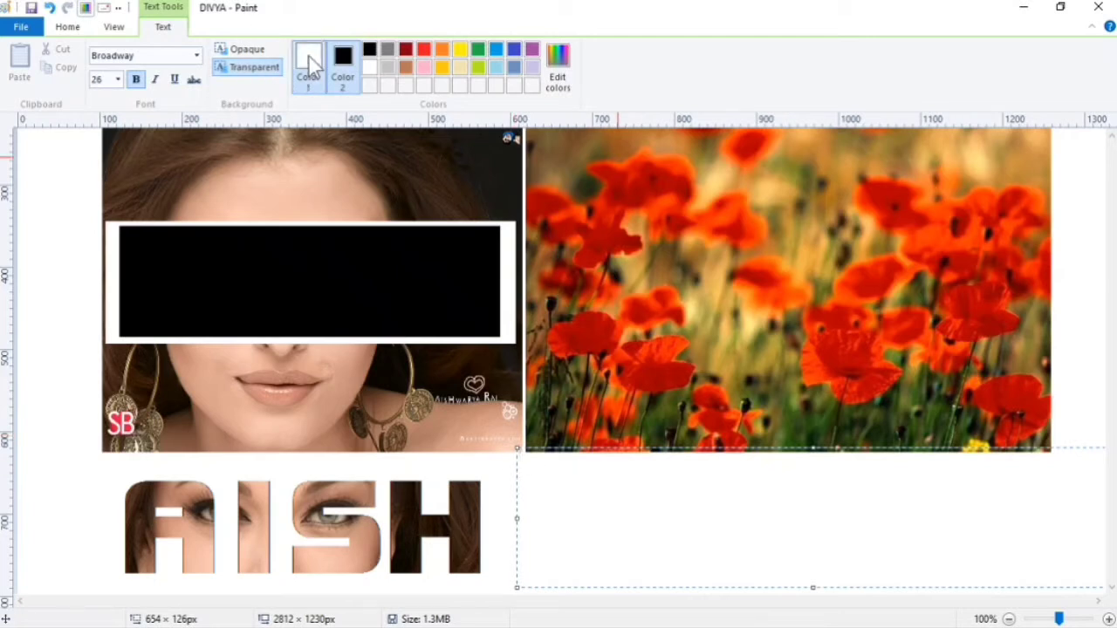
left_click(369, 49)
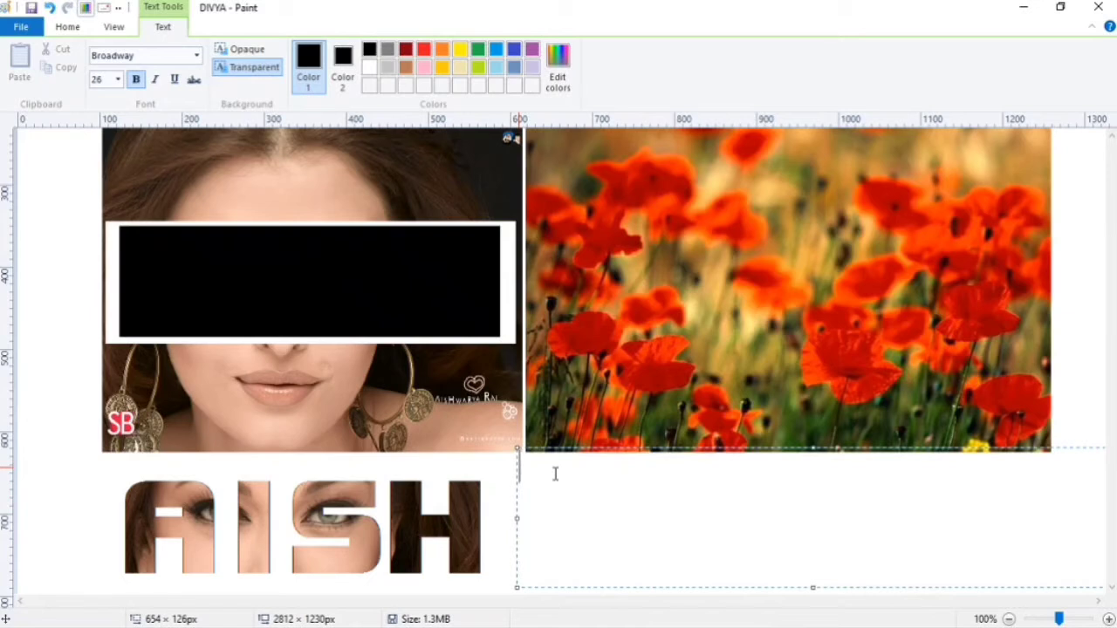
Enter GET KNOWLEDGE and SPREAD KNOWLEDGE on two lines, indenting the first line to centre it over the second
type("GET KNOWLE")
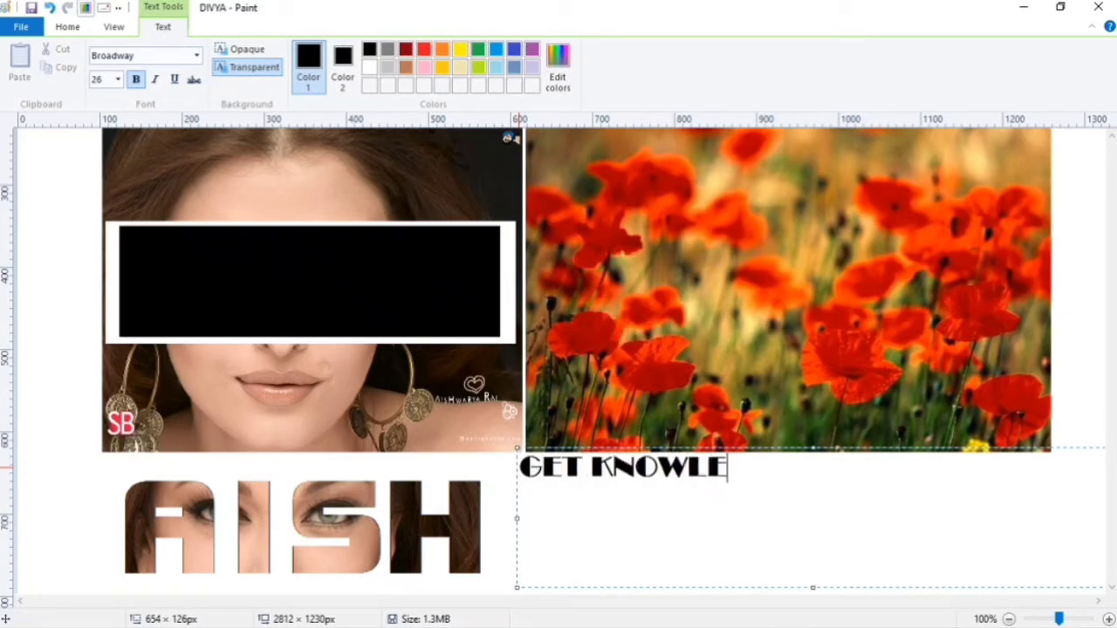
type("DGE S")
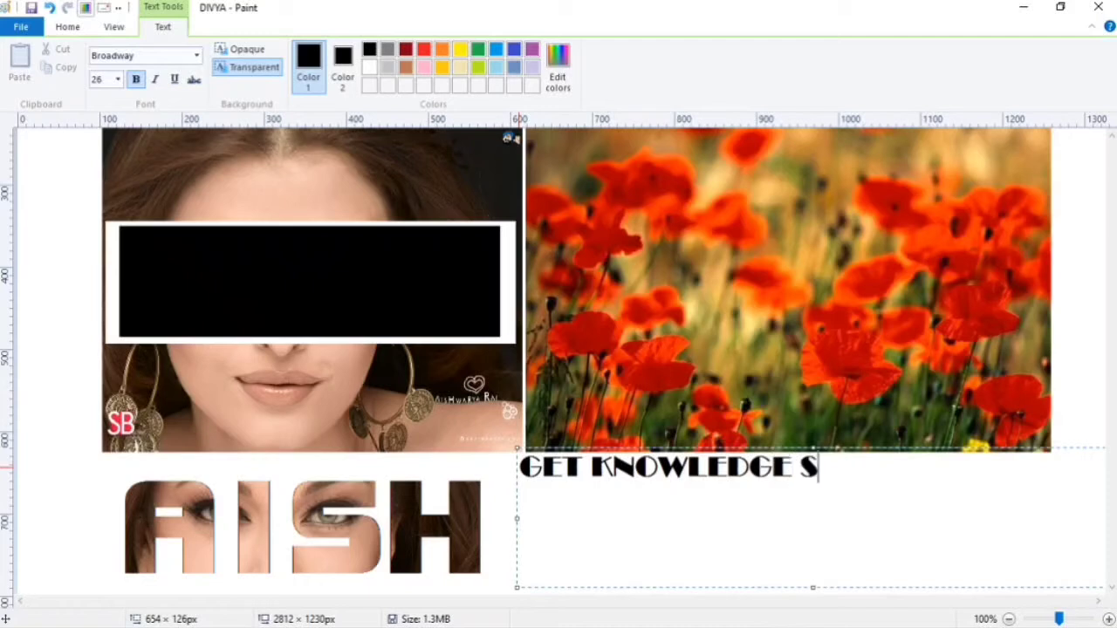
type("PREAD K")
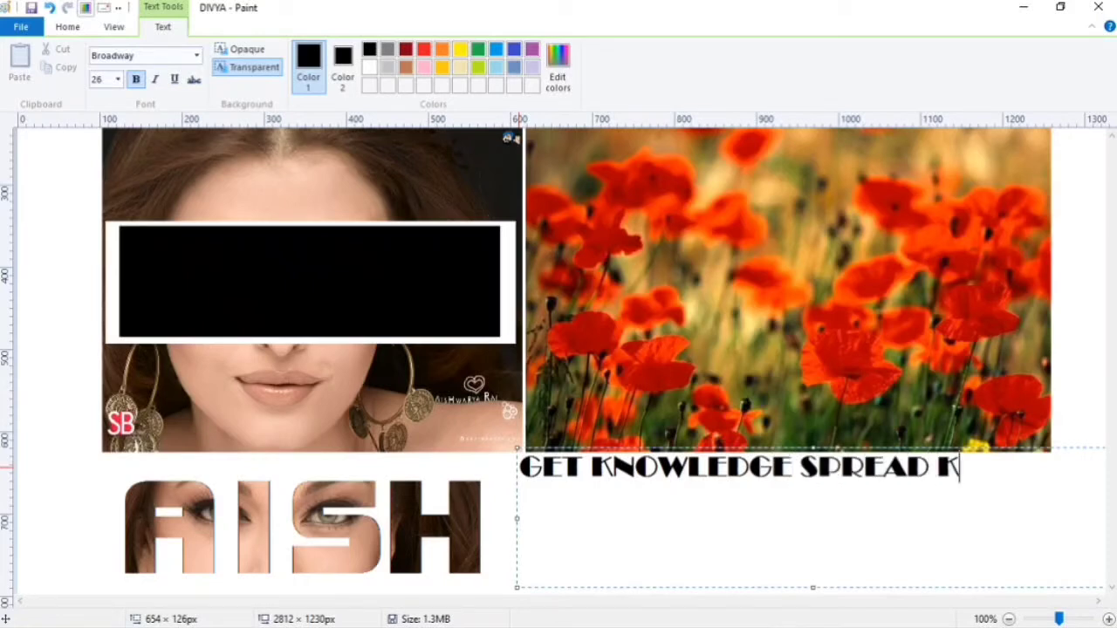
type("NOWLEDG")
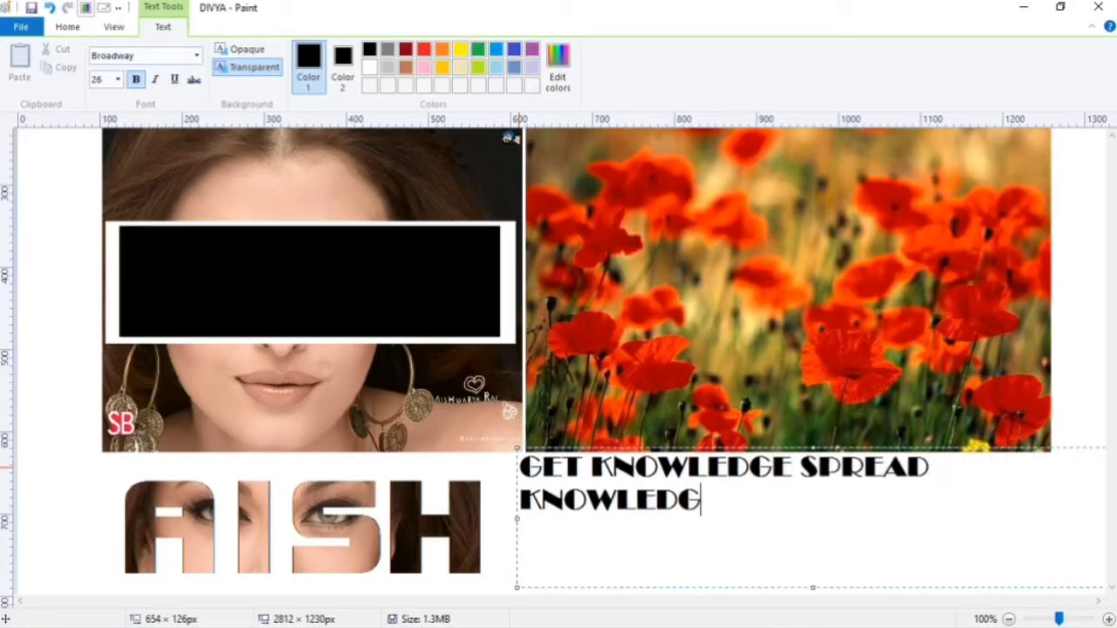
type("E")
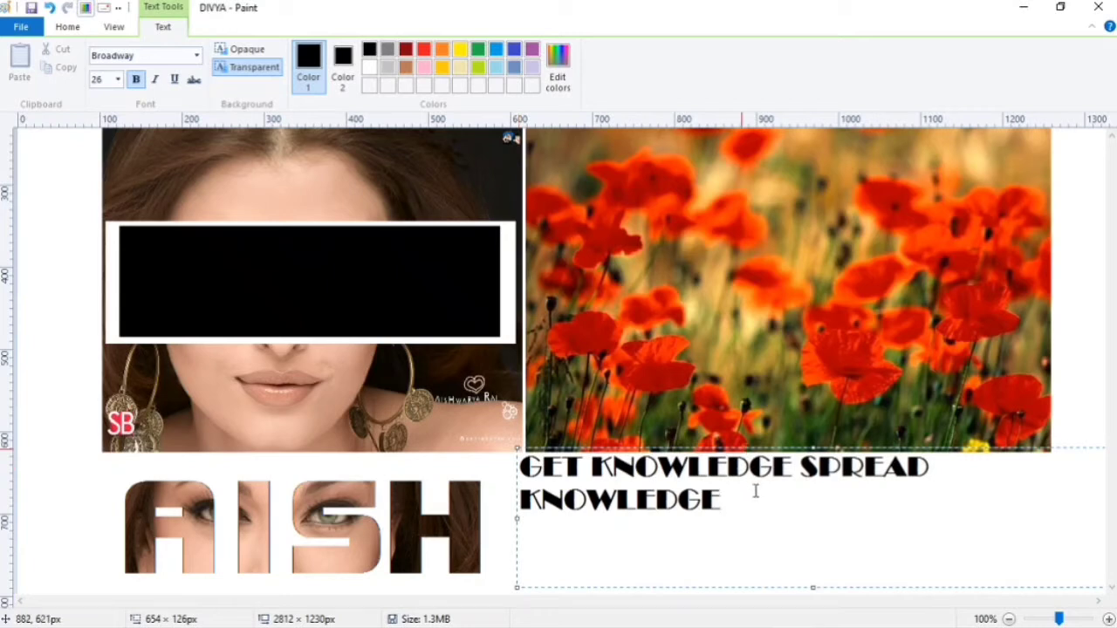
left_click(796, 476)
key("Return")
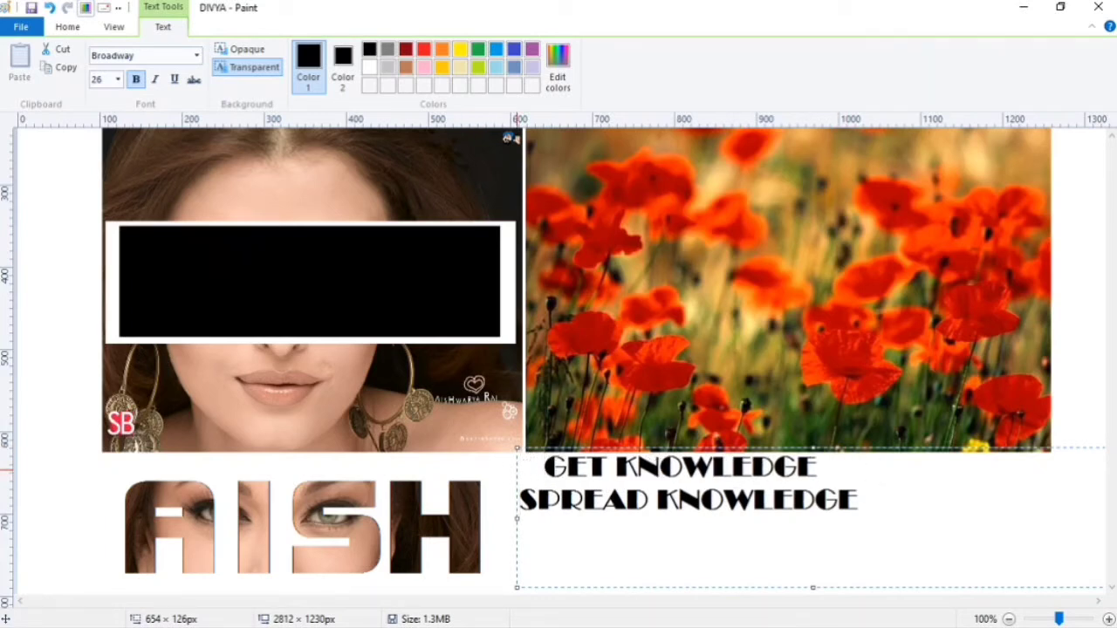
Resize the text box to about 573 × 175 px, centre the lettering below the poppy photo and commit the text
left_click_drag(795, 445, 884, 464)
left_click_drag(513, 524, 638, 523)
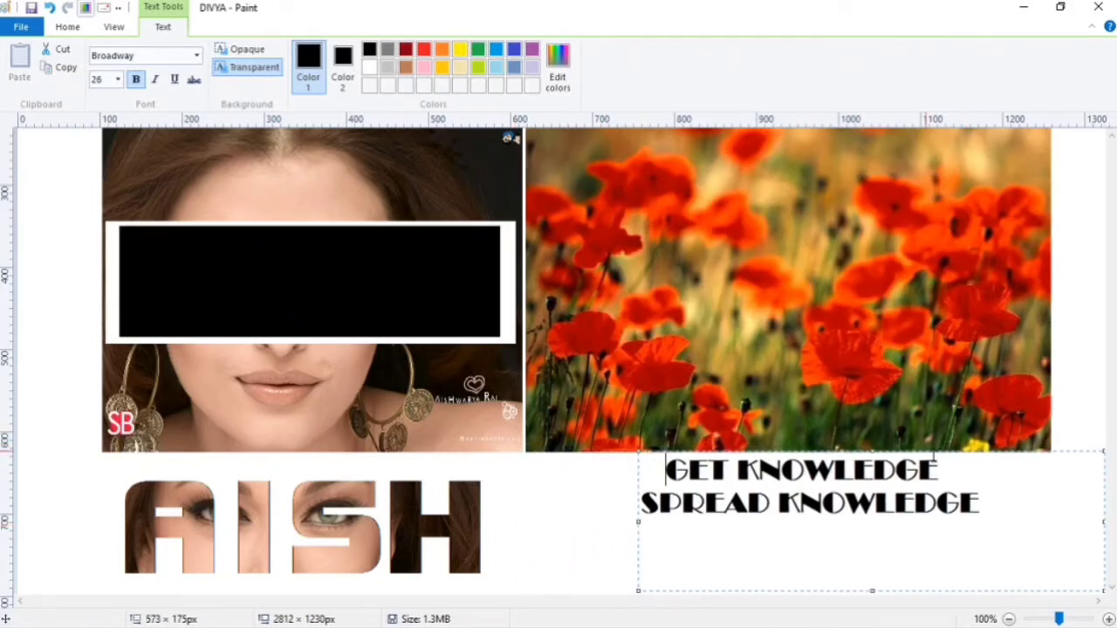
left_click_drag(932, 454, 894, 483)
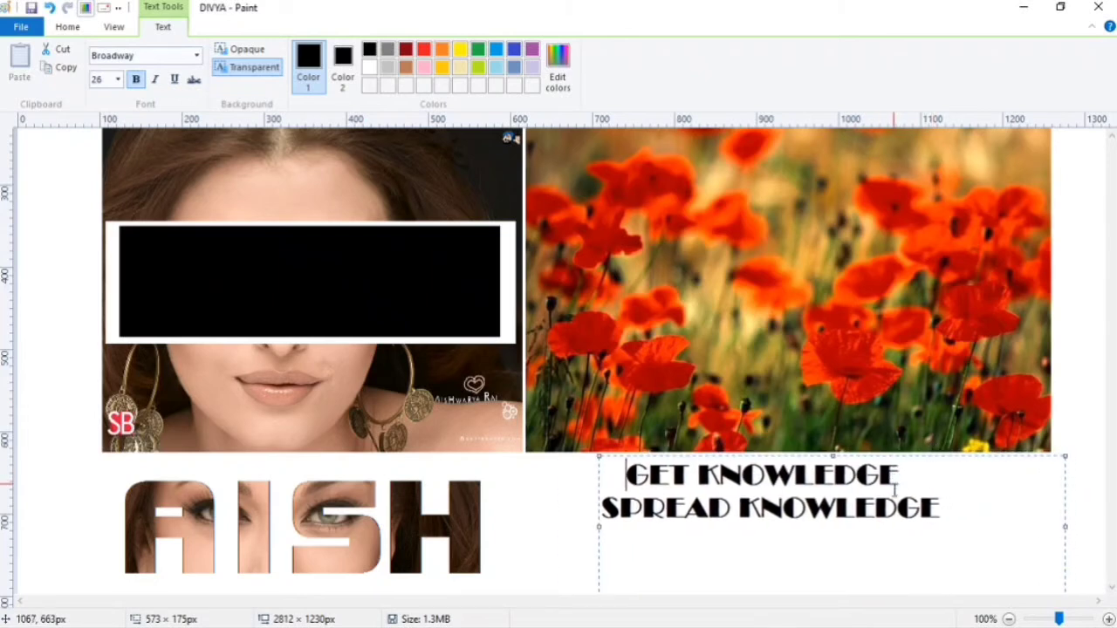
left_click(1084, 409)
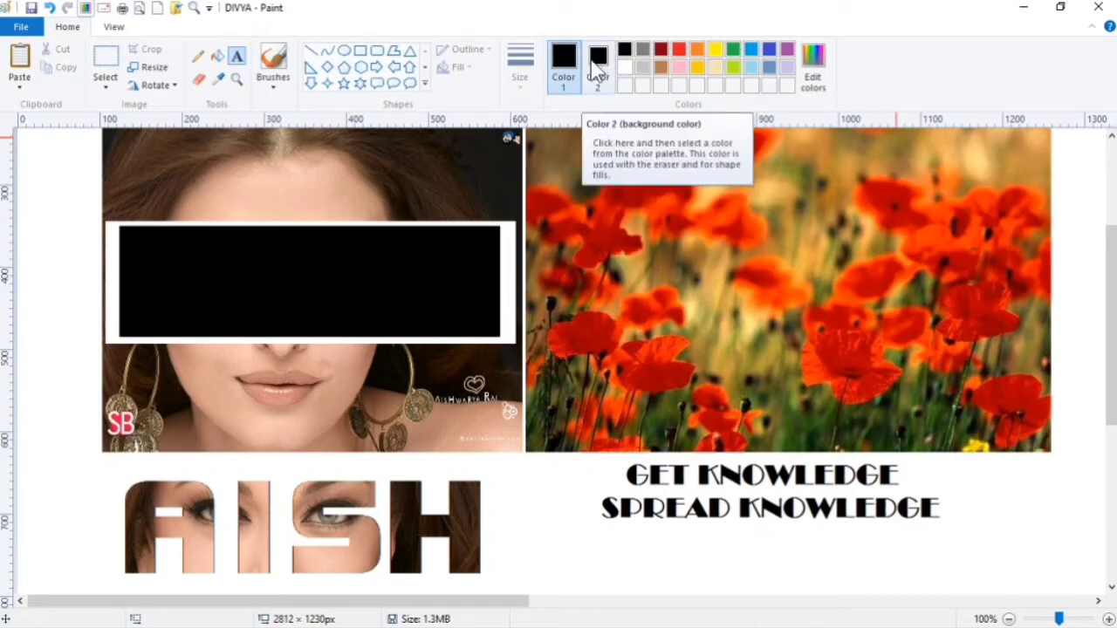
Select an area of about 476 × 77 px around the GET KNOWLEDGE SPREAD KNOWLEDGE lettering and move it transparently onto the upper poppies
left_click(101, 80)
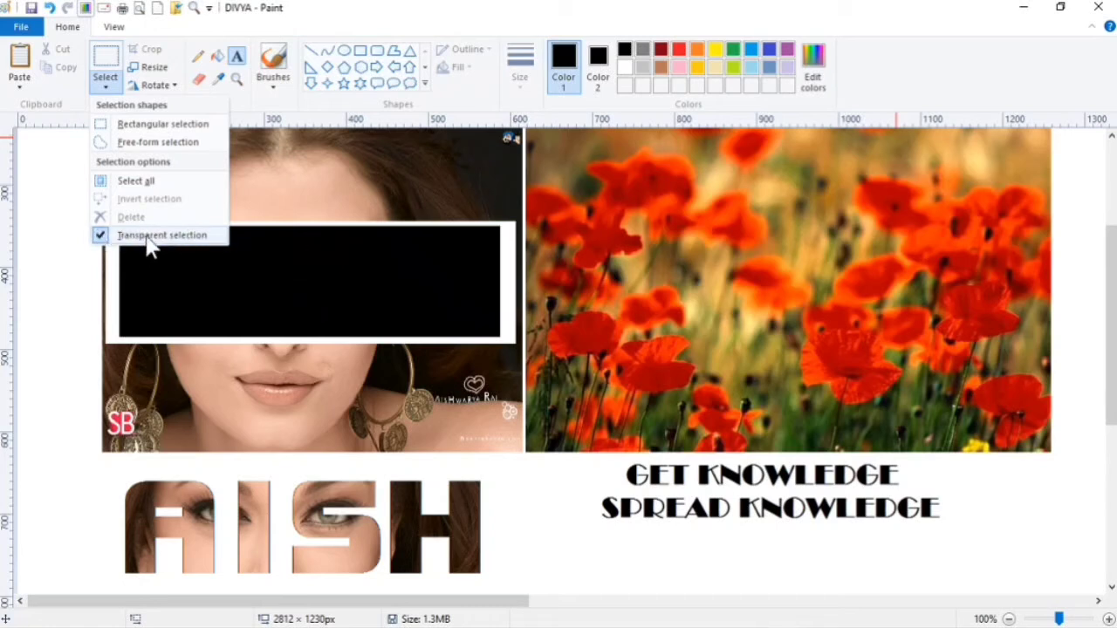
left_click(101, 65)
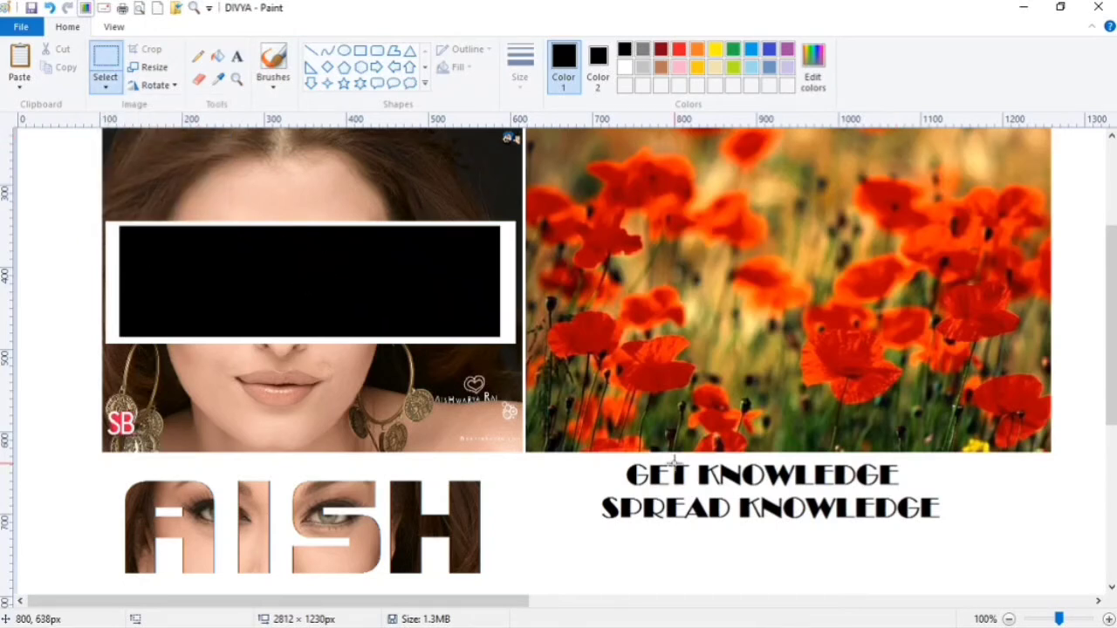
left_click_drag(563, 463, 953, 525)
left_click_drag(829, 504, 827, 248)
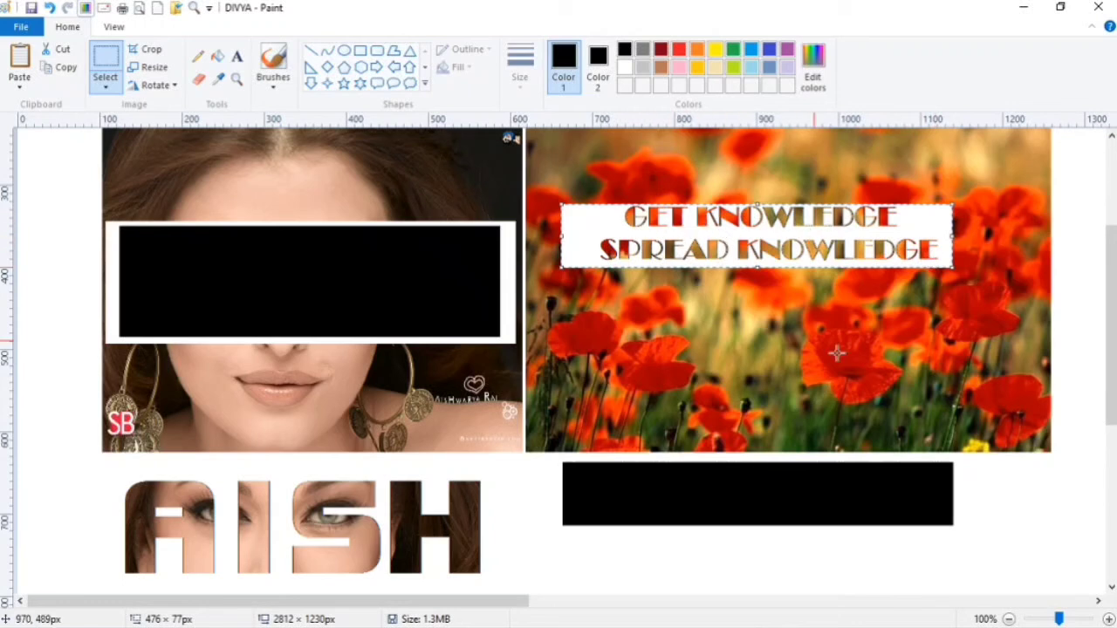
left_click(889, 334)
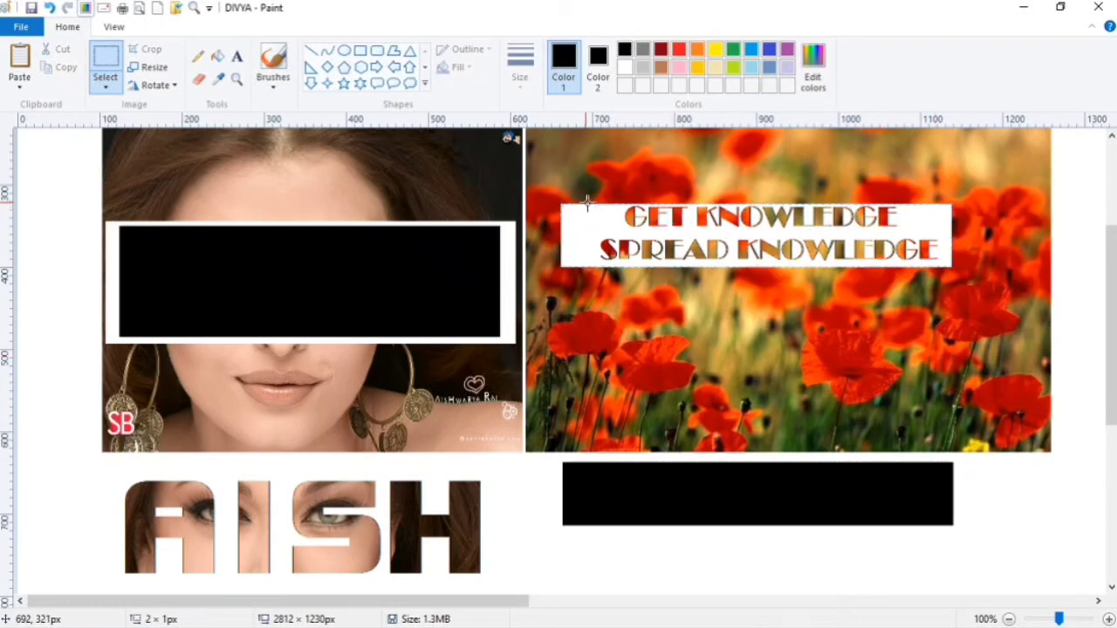
Select an area of about 431 × 75 px around the poppy-filled lettering and move it onto the black rectangle below the photo
left_click_drag(589, 203, 951, 267)
left_click_drag(827, 237, 762, 488)
left_click(949, 447)
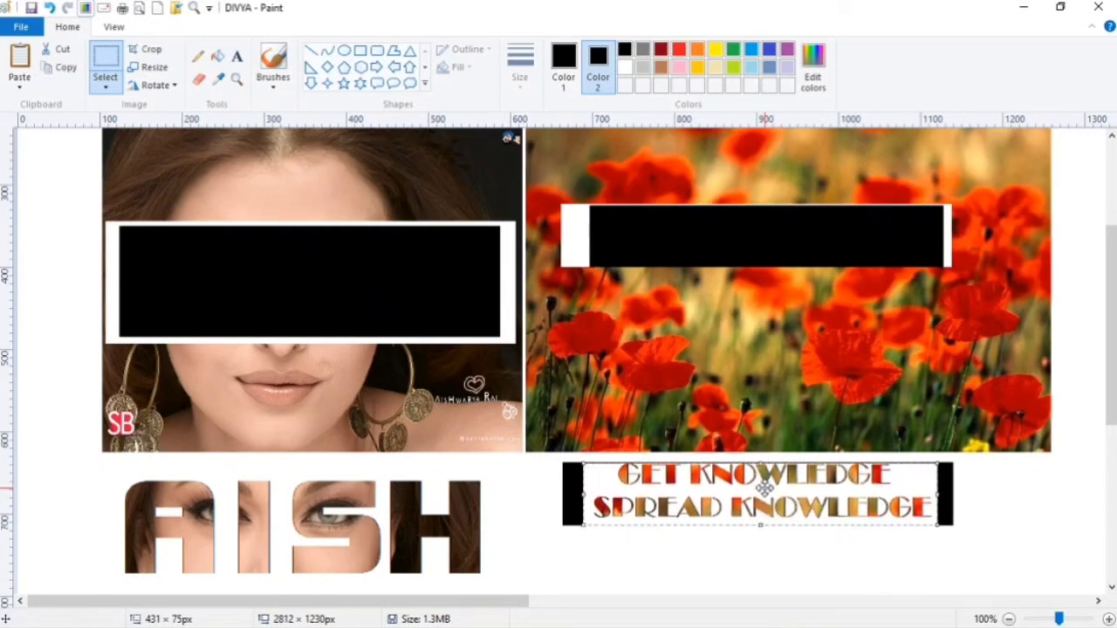